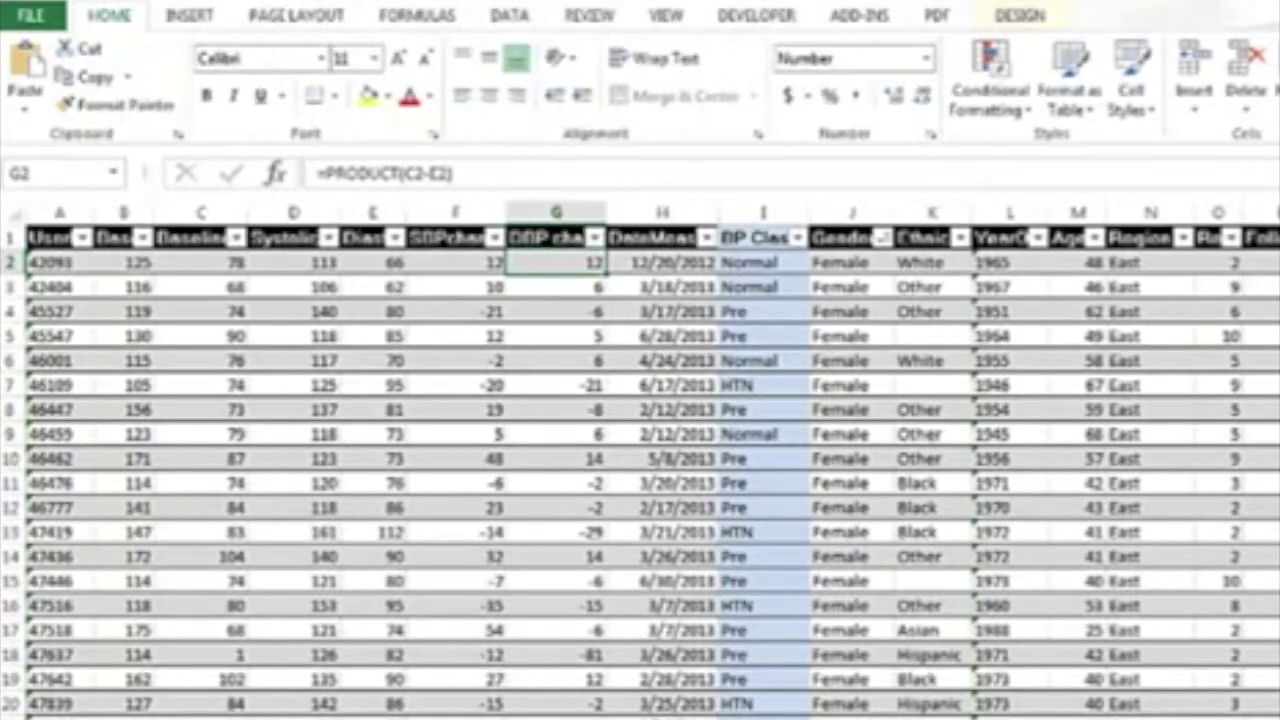
- Switch to Word and arrange its nested IF formula document below a shortened Excel worksheet, and display cell I2's formula for comparison
key("alt+Tab")
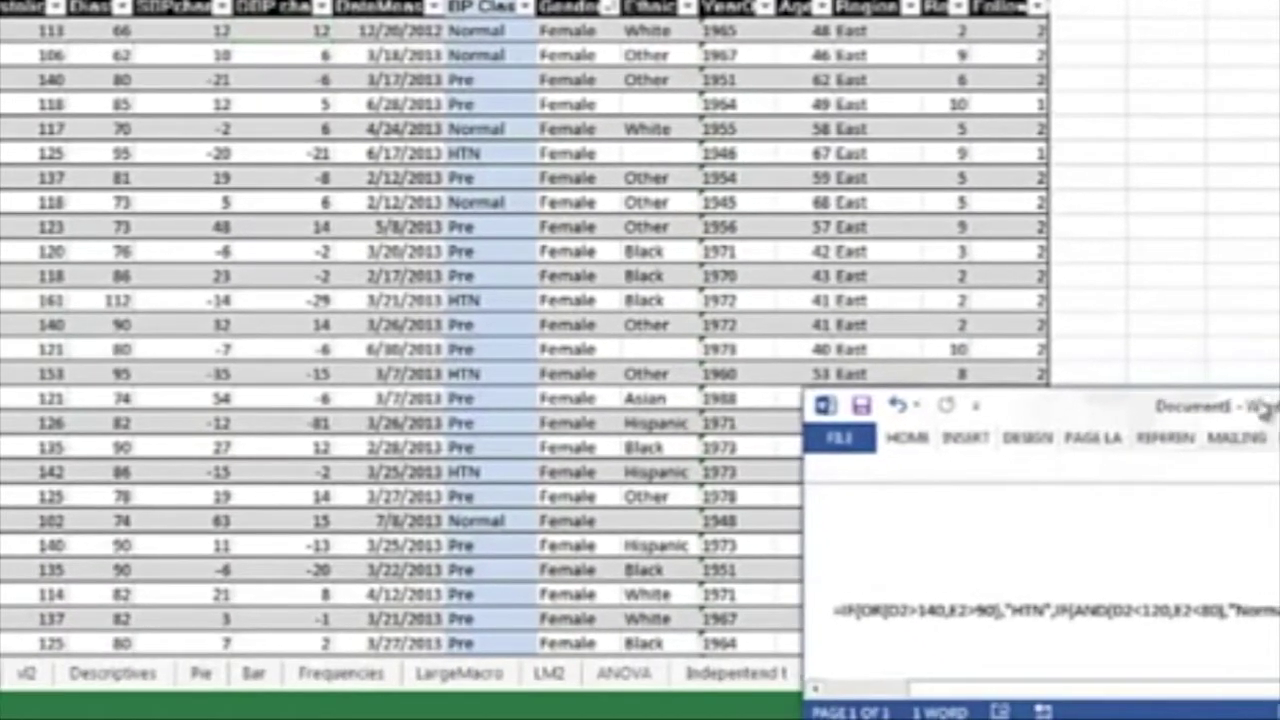
left_click_drag(1265, 410, 982, 430)
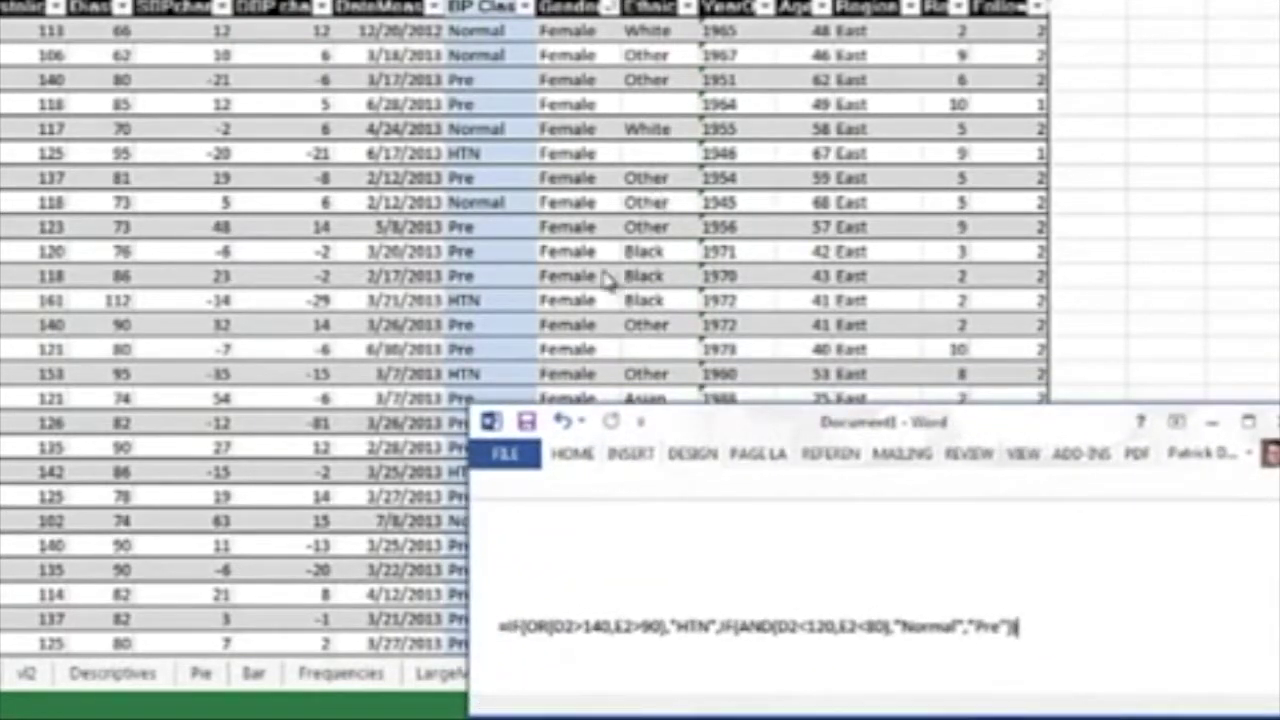
left_click_drag(353, 708, 417, 404)
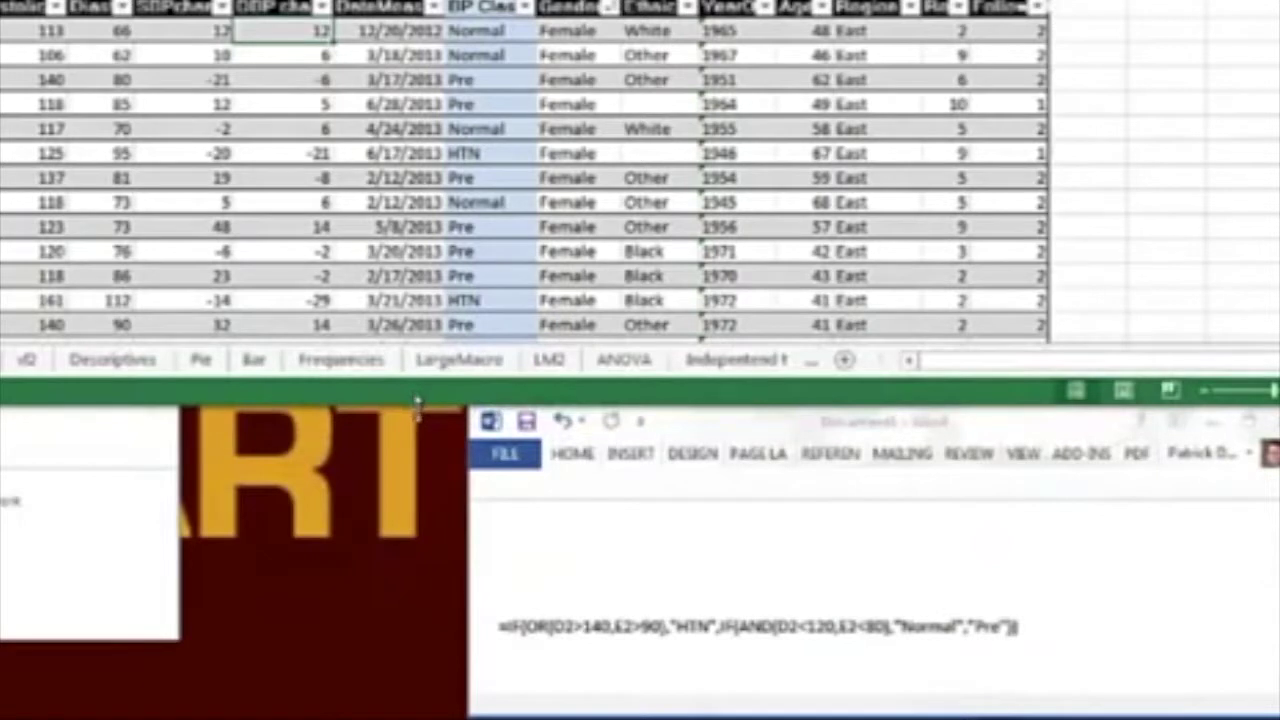
left_click(585, 548)
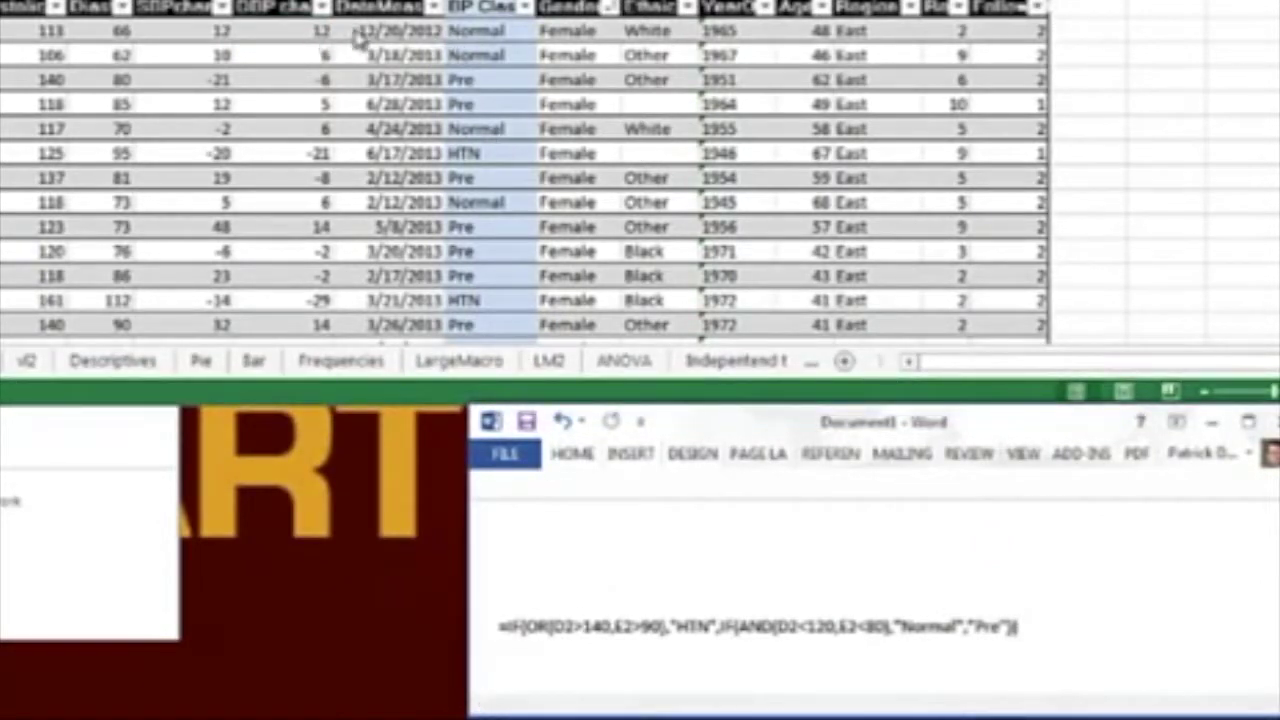
left_click(460, 32)
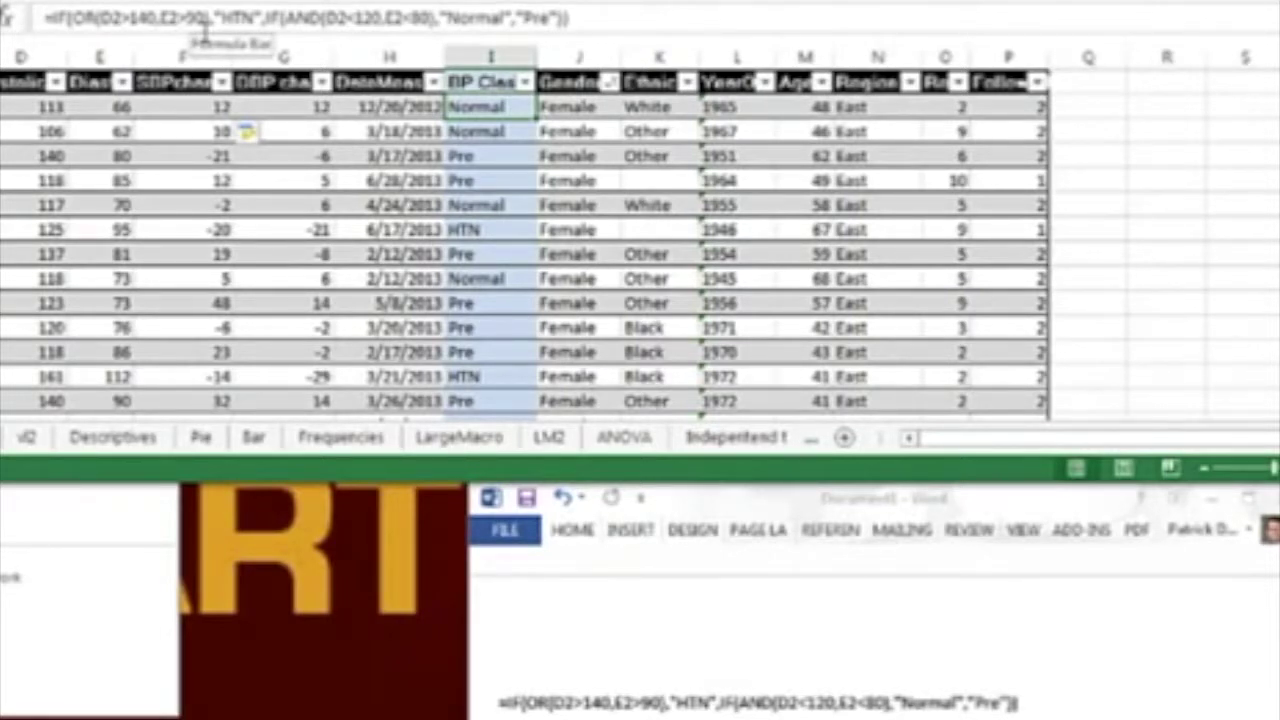
left_click(645, 641)
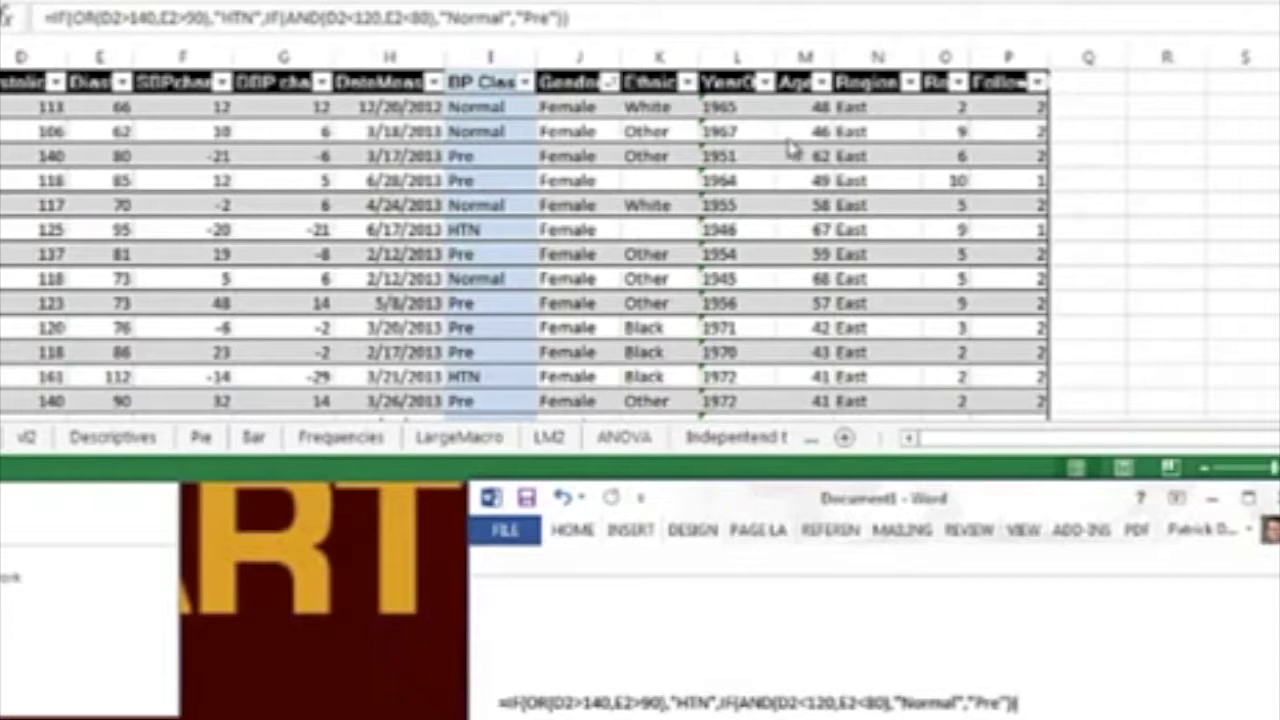
- Clear cell I2 in the BP Class column and start a simple formula with the logical test =if(b2>140,
left_click(466, 106)
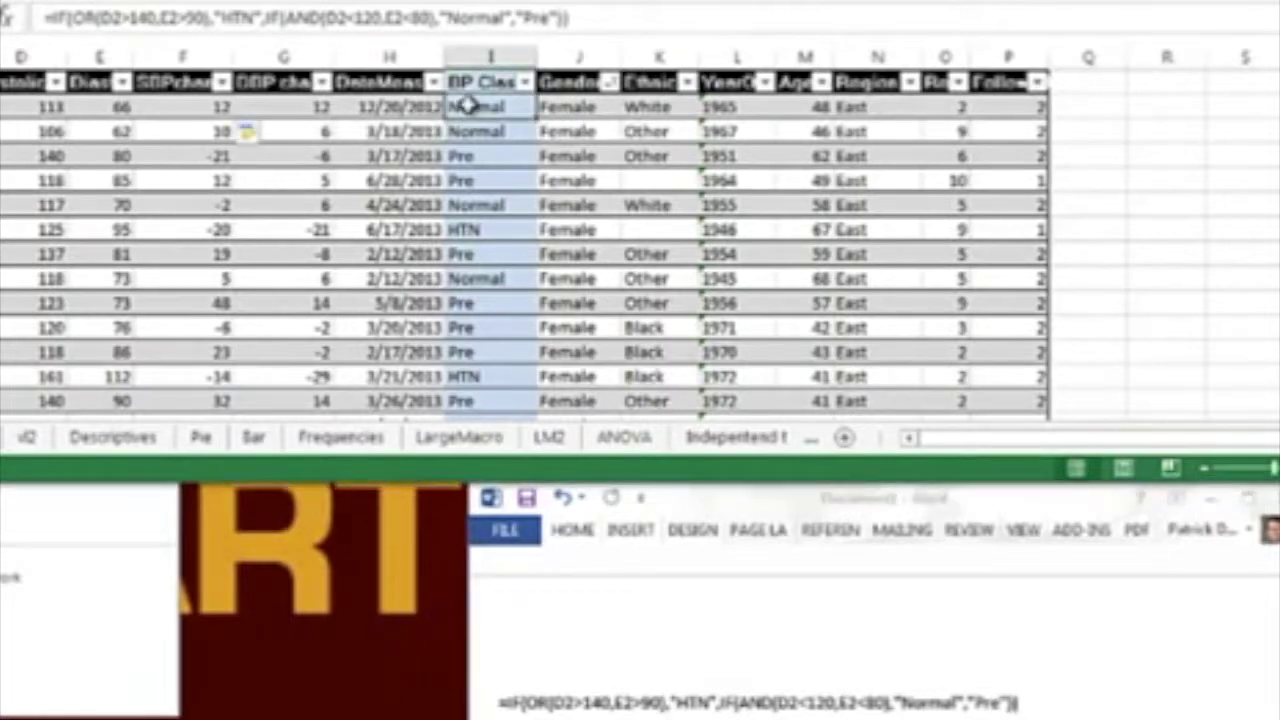
key("Delete")
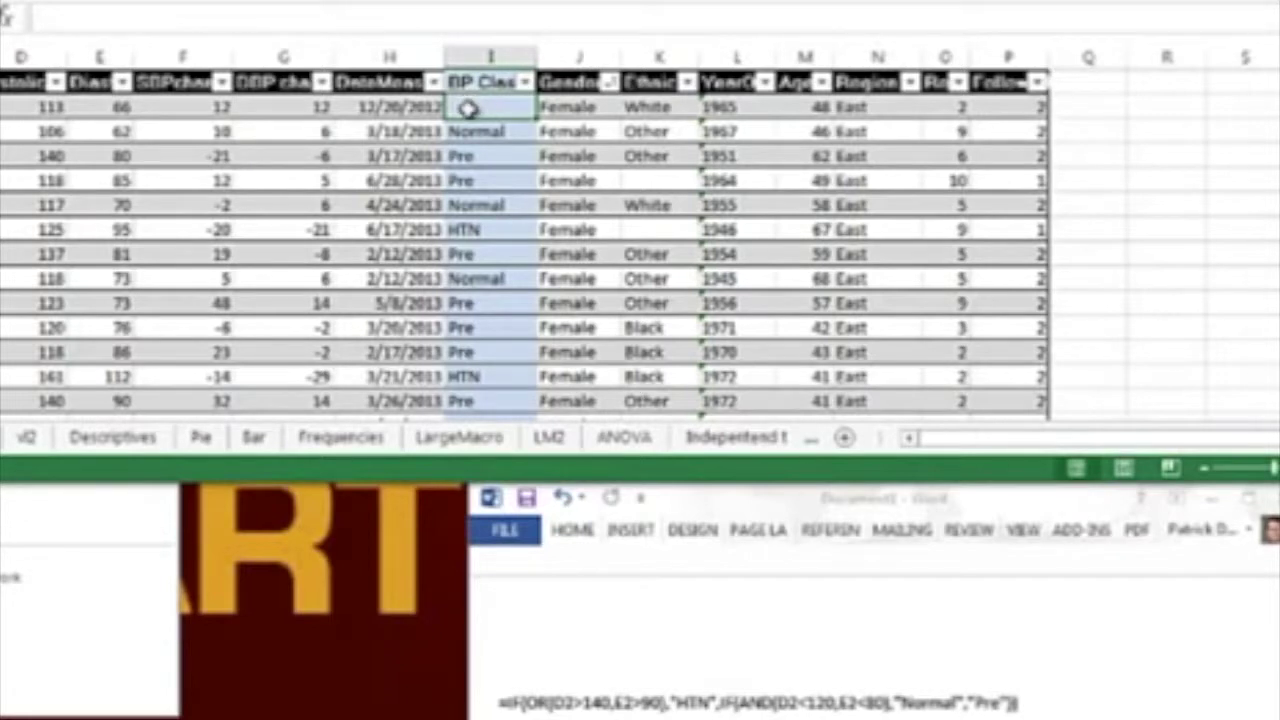
left_click(150, 20)
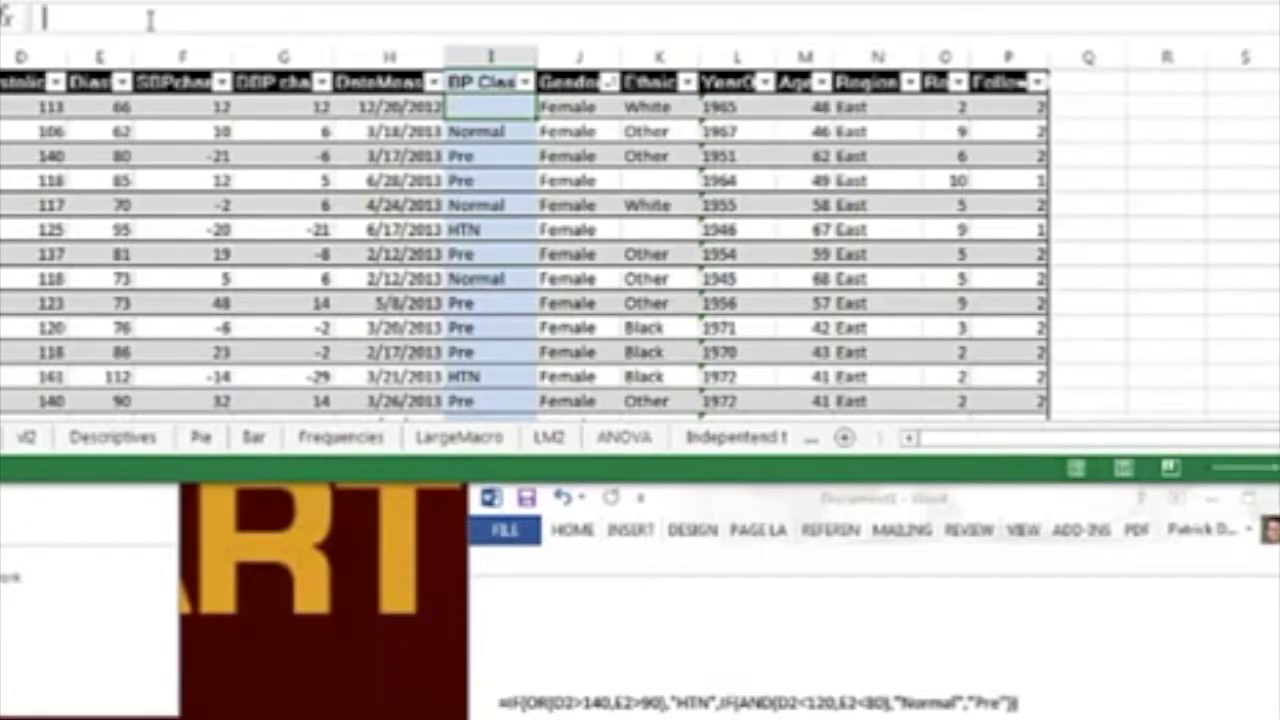
type("=if")
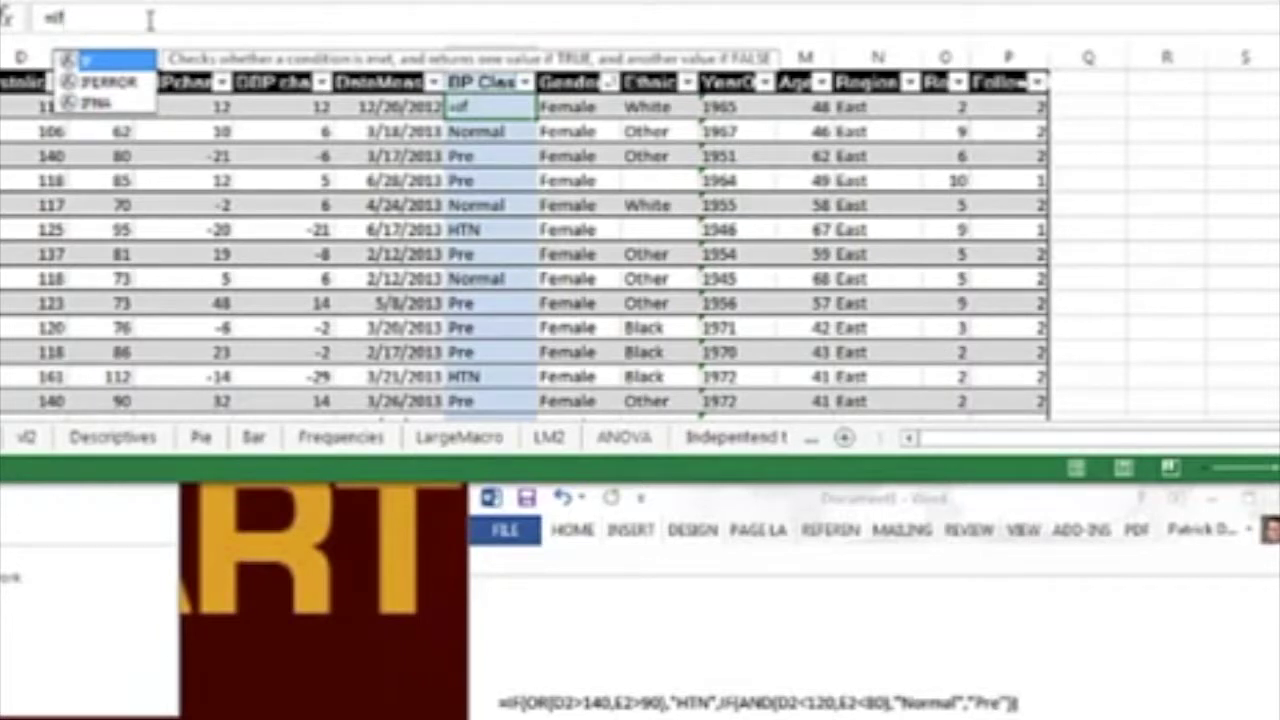
type("(")
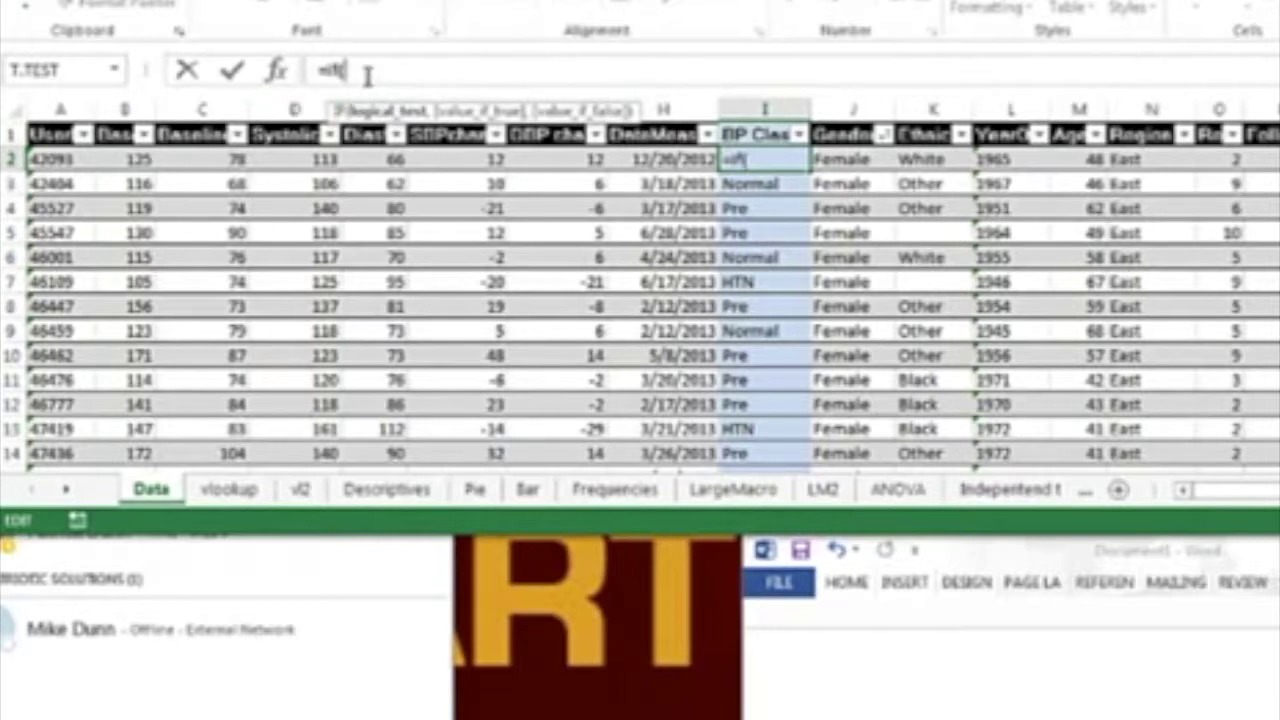
type("b2")
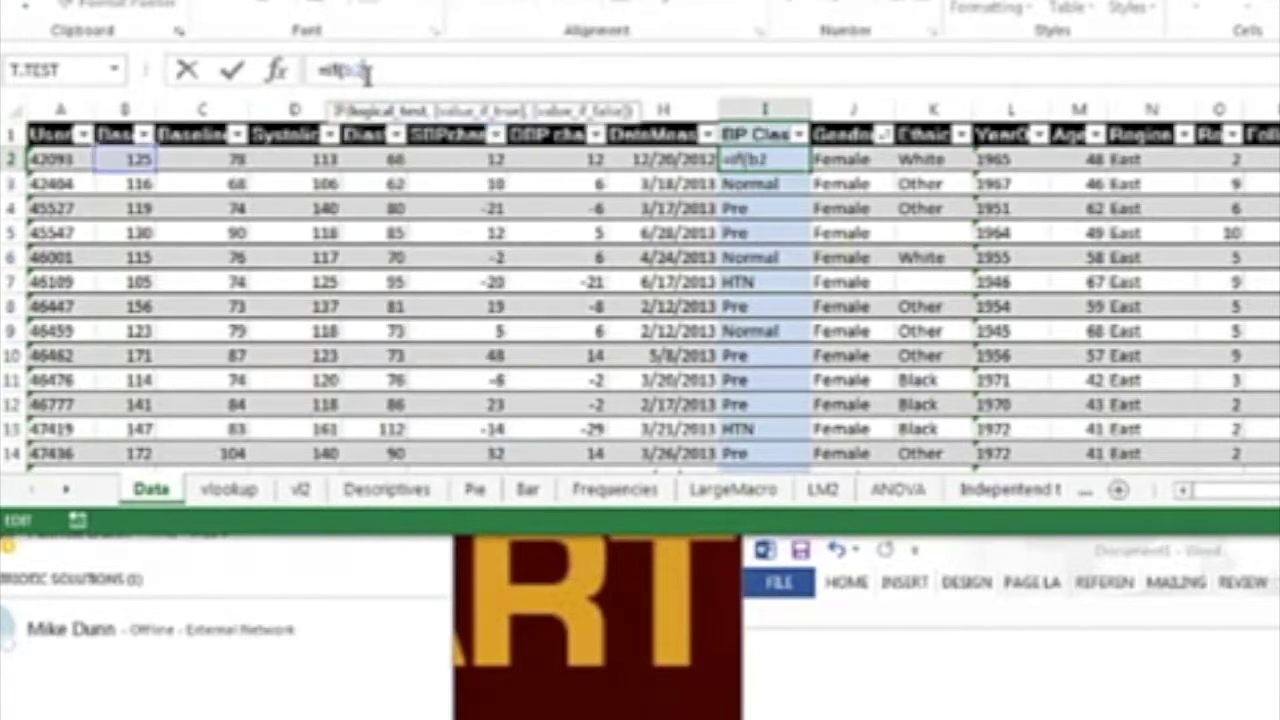
type(">140")
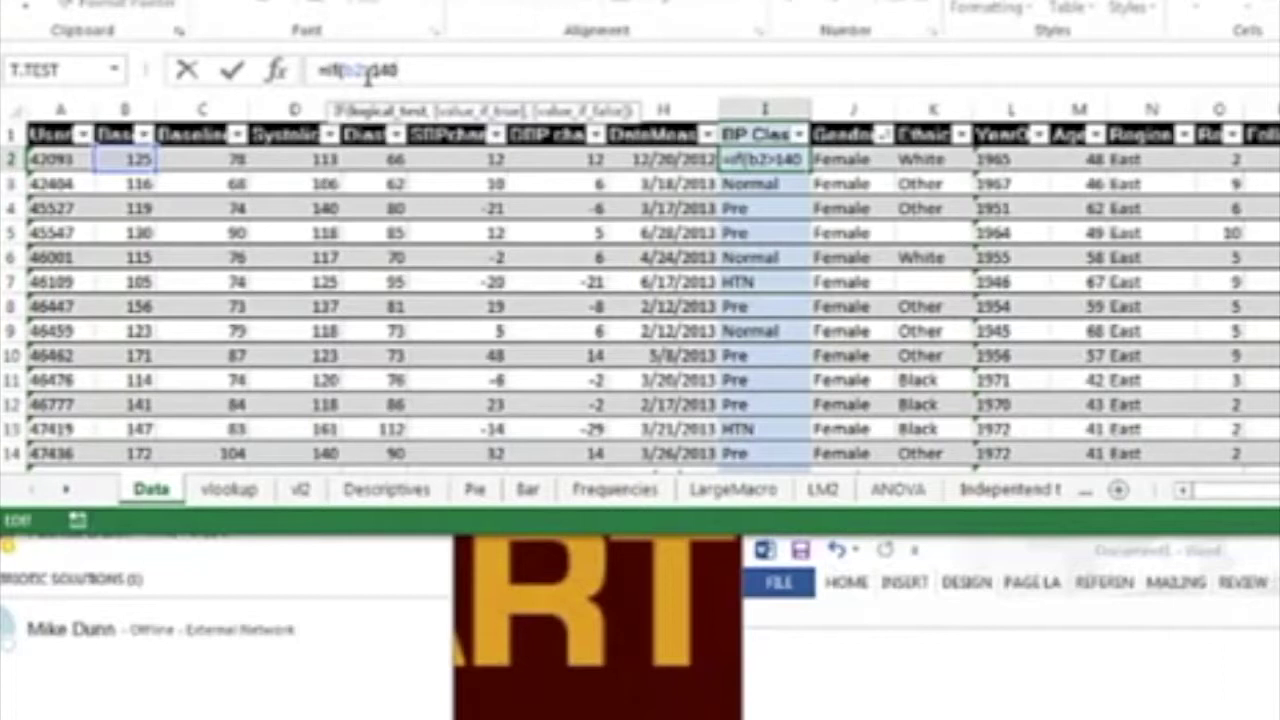
type(",")
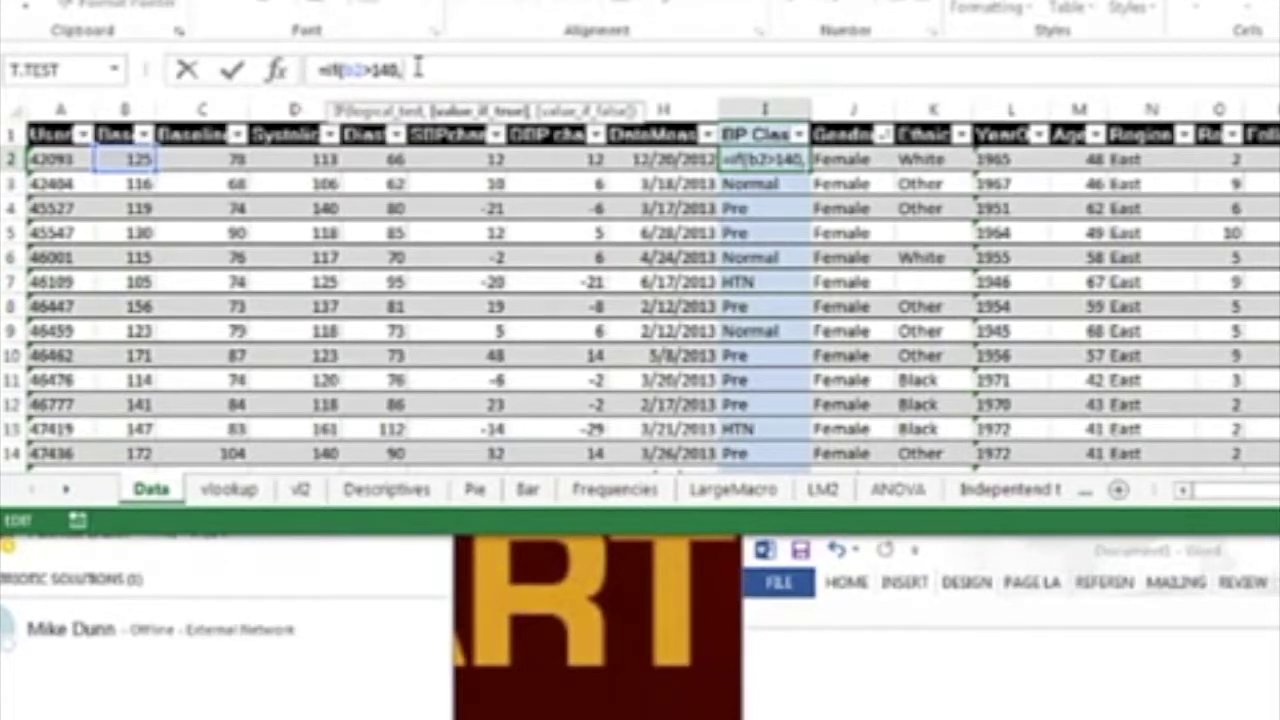
- Complete the IF formula in I2 with "High" as the true value and "Normal" as the false value
type("\"")
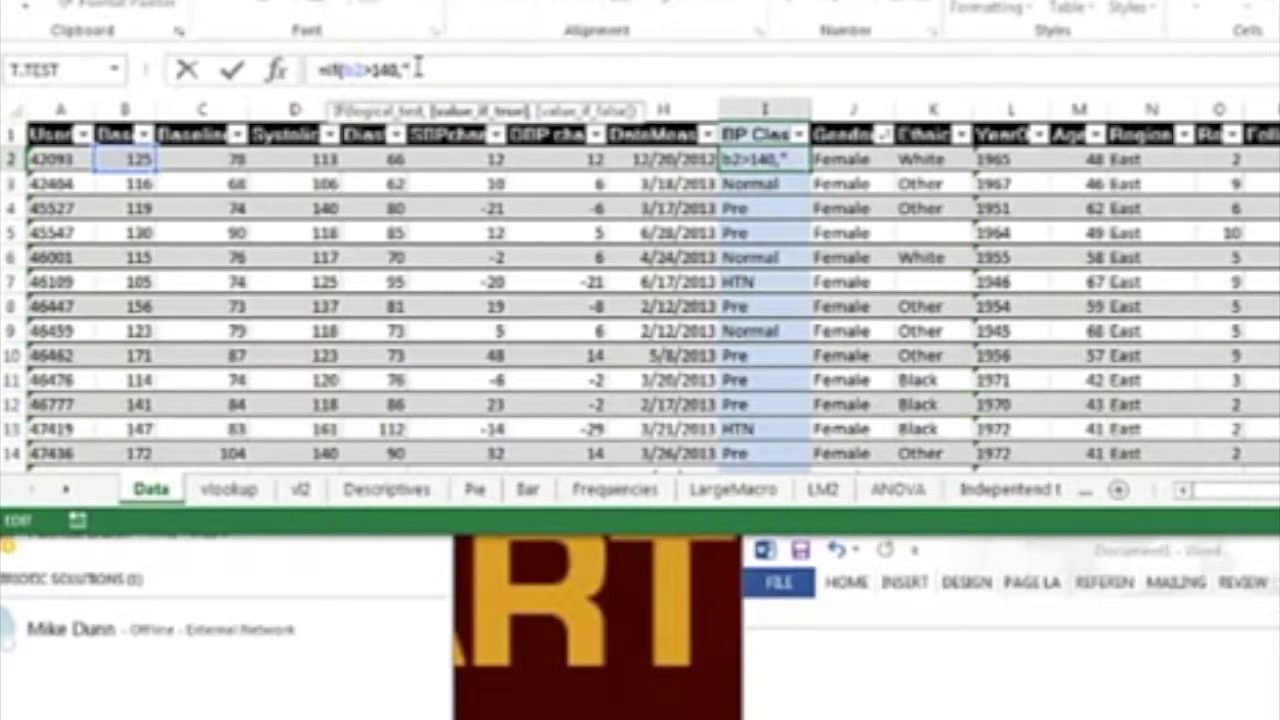
type("High")
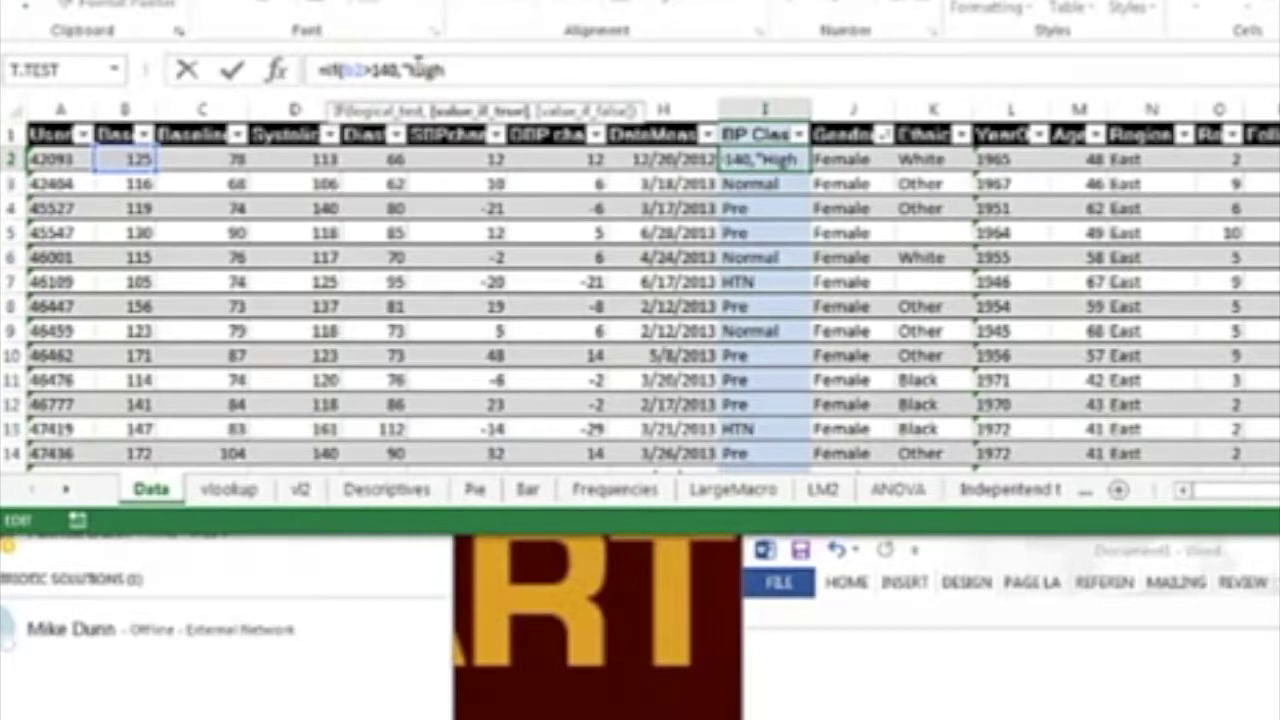
type("\",")
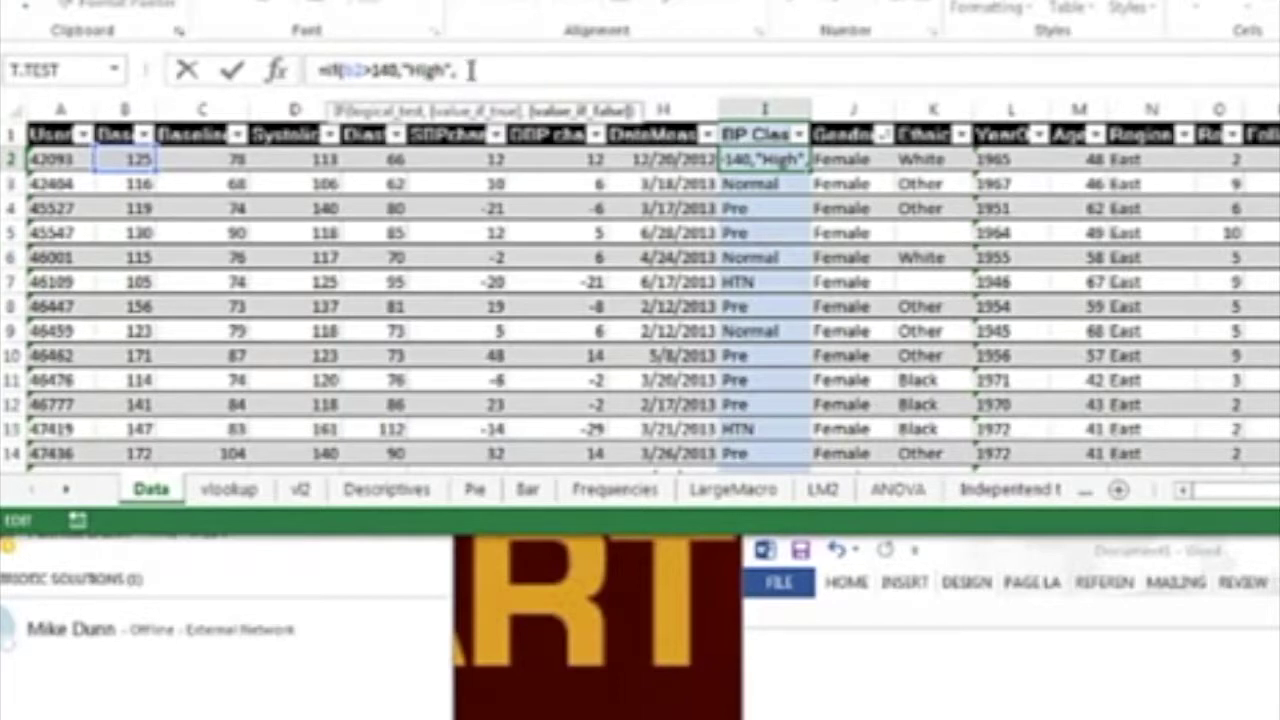
type("\"")
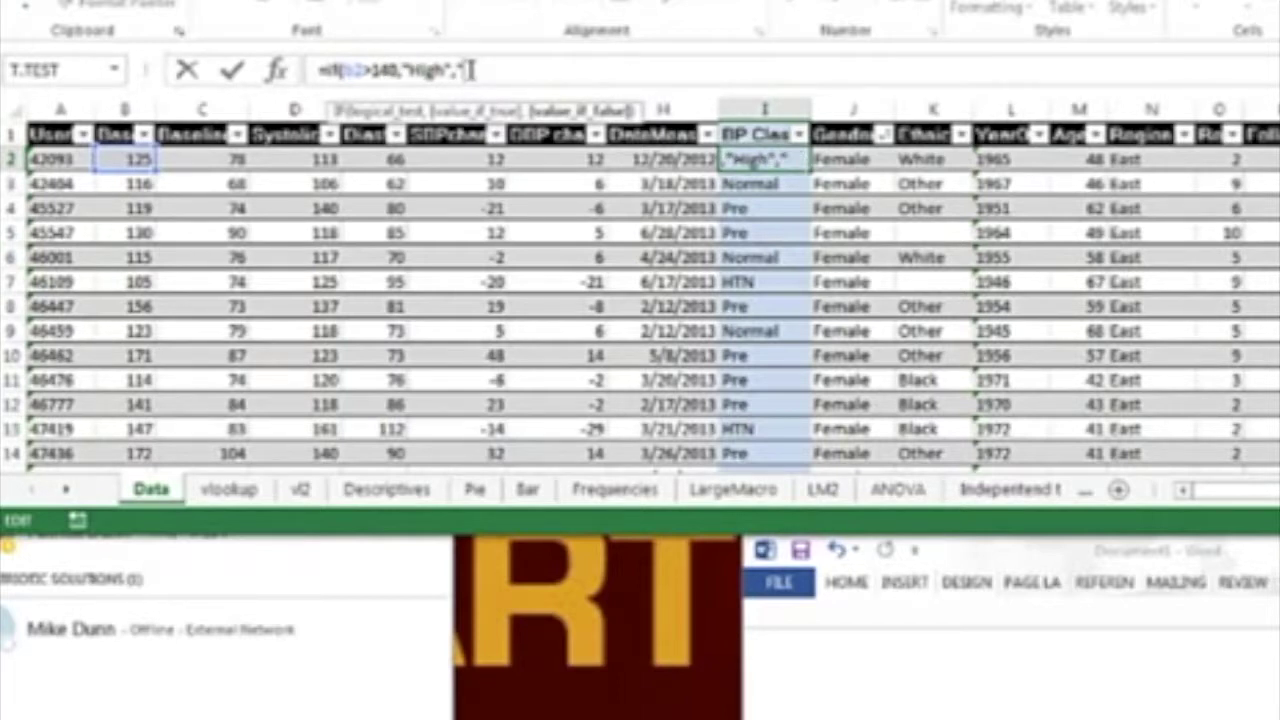
type("Normal")
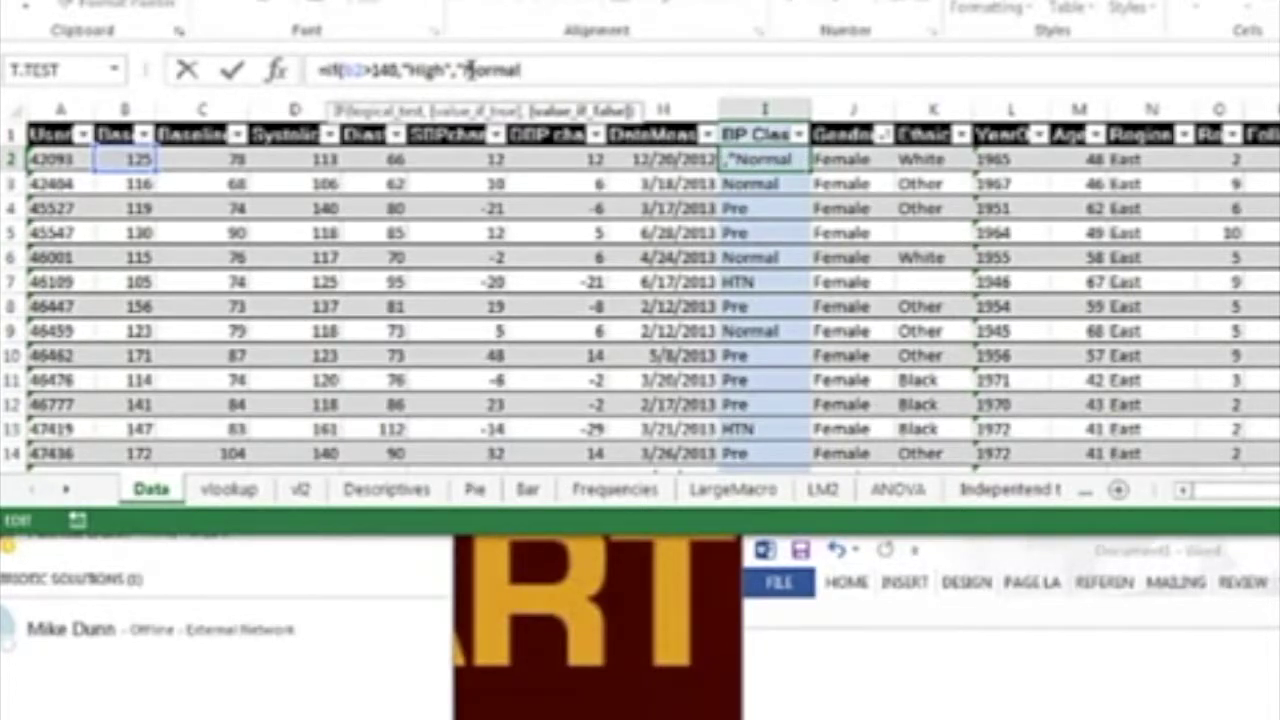
type("\")")
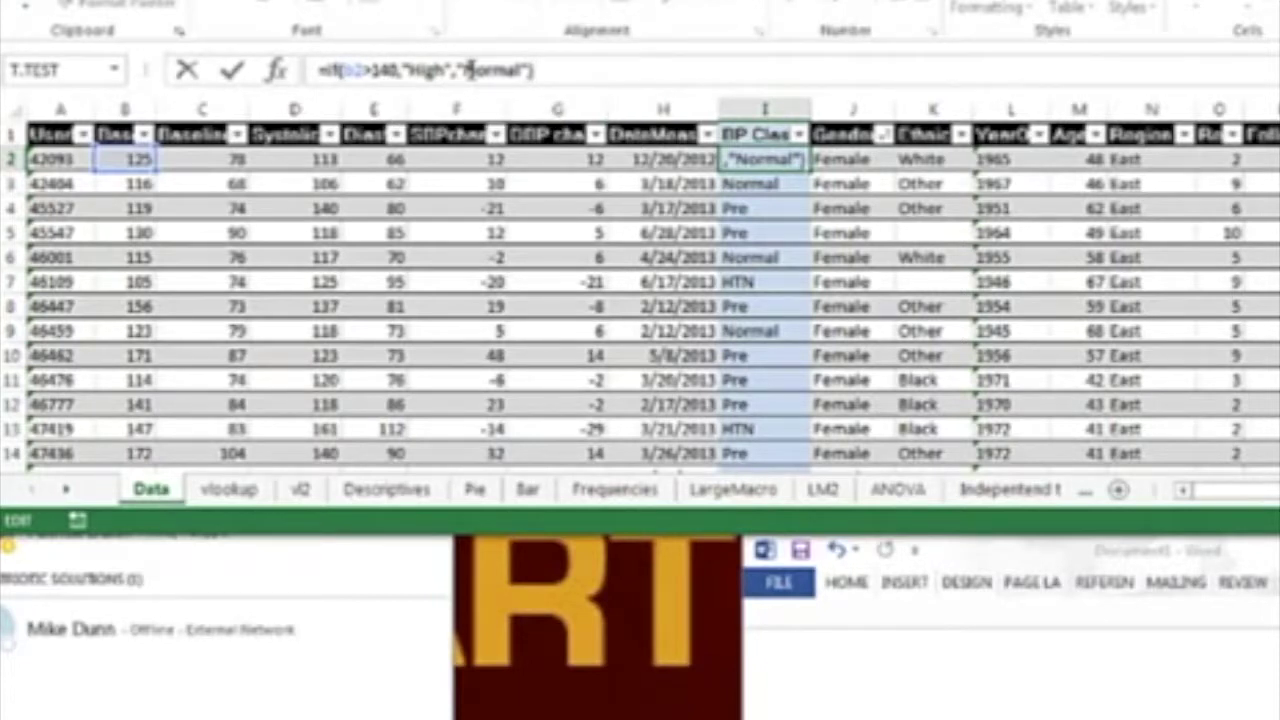
key("Return")
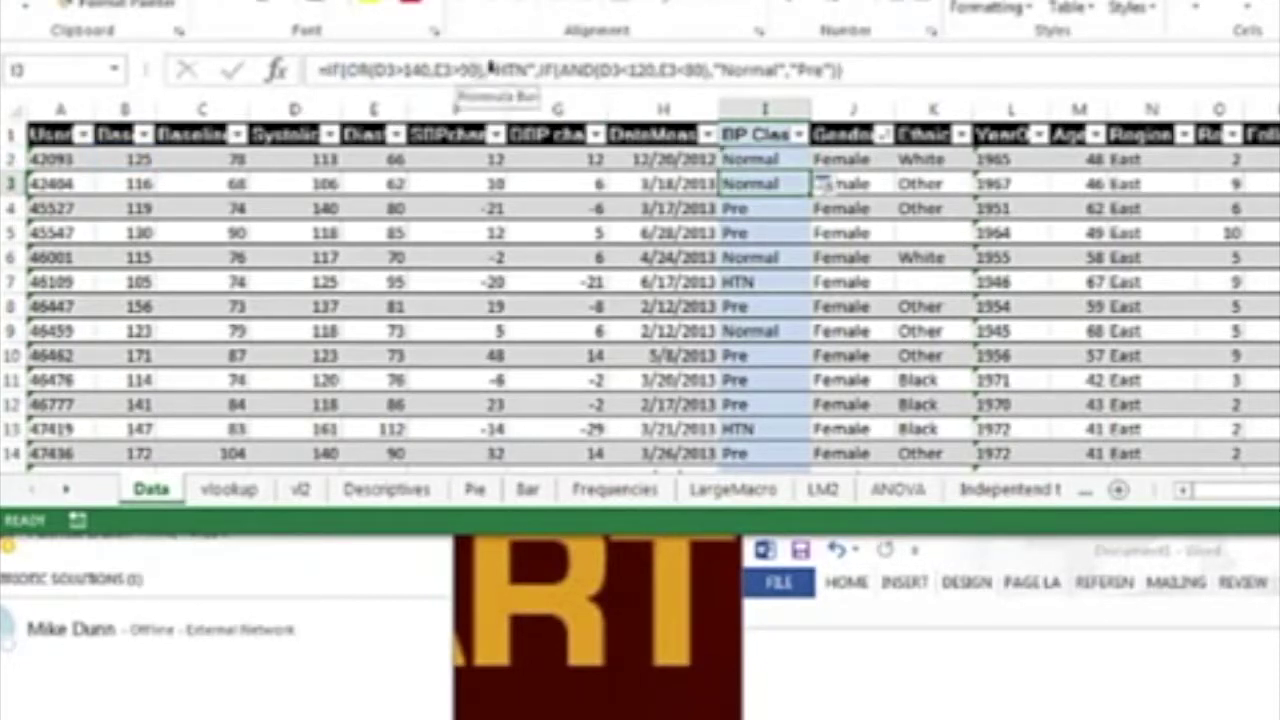
- Remove the simple IF formula from cell I2
left_click(757, 160)
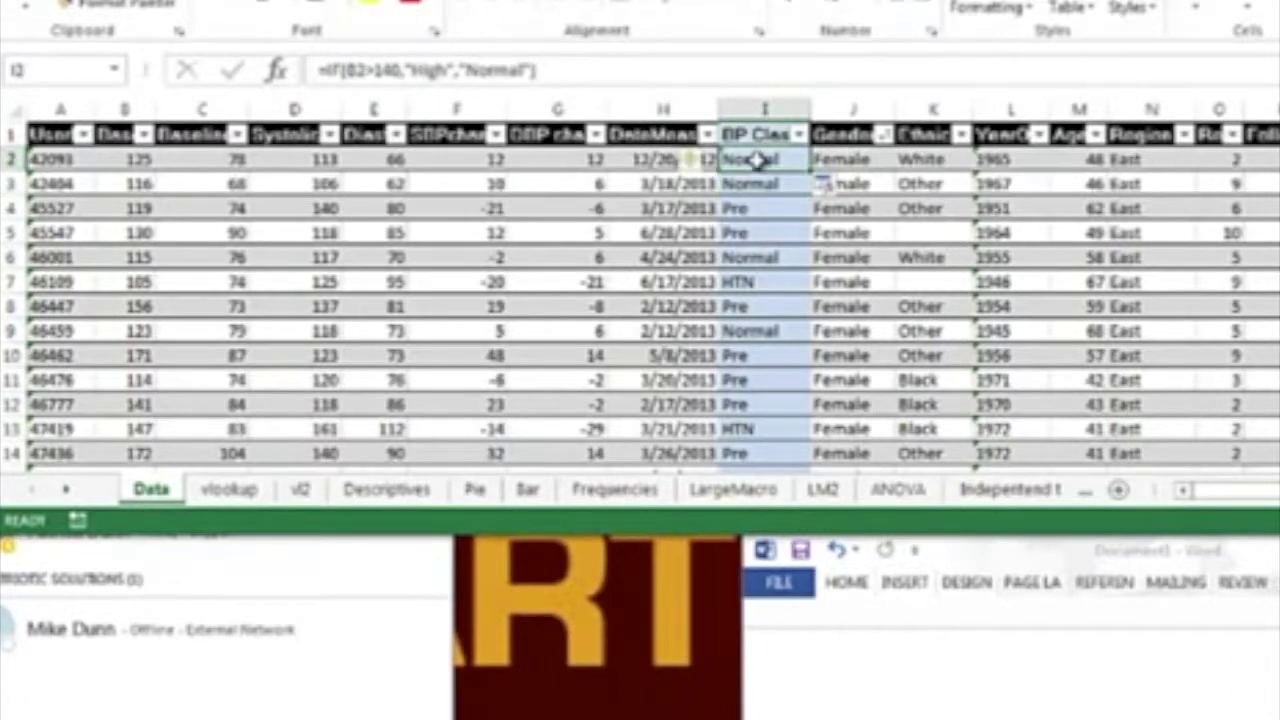
left_click(540, 70)
left_click_drag(540, 70, 298, 76)
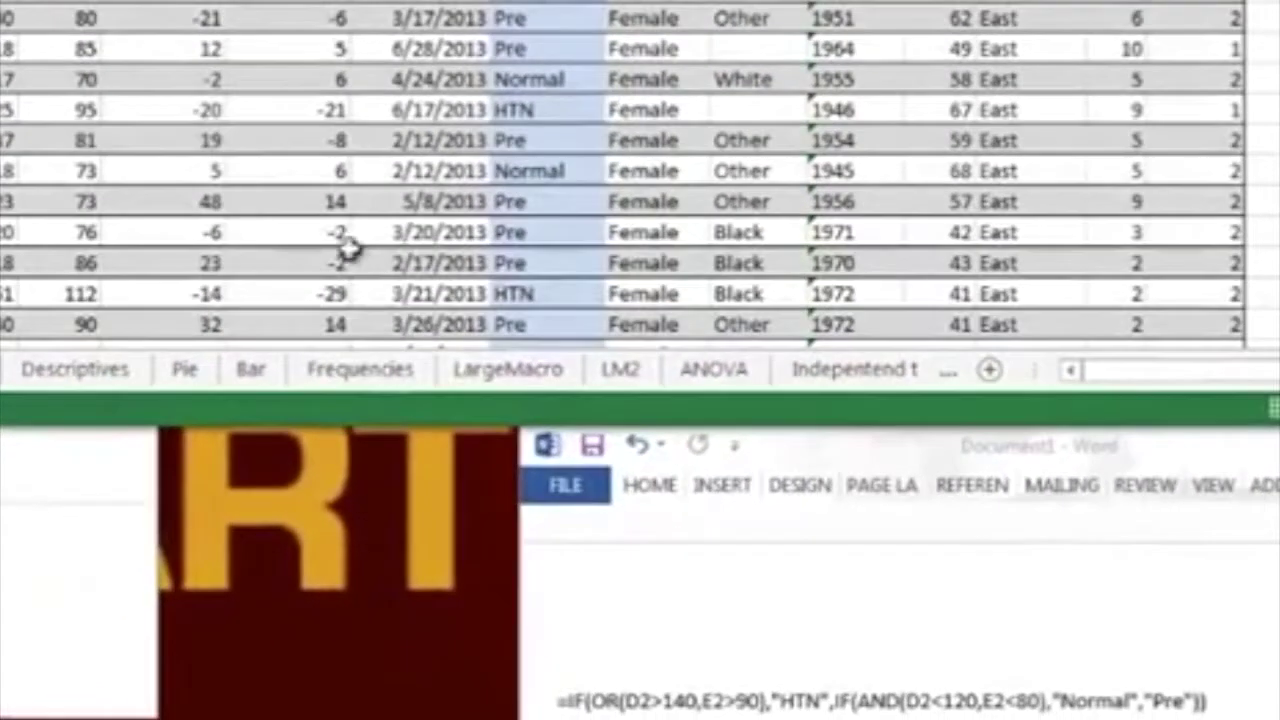
- Bring the Word document up to examine its nested IF formula, and place it back below the worksheet
left_click(926, 666)
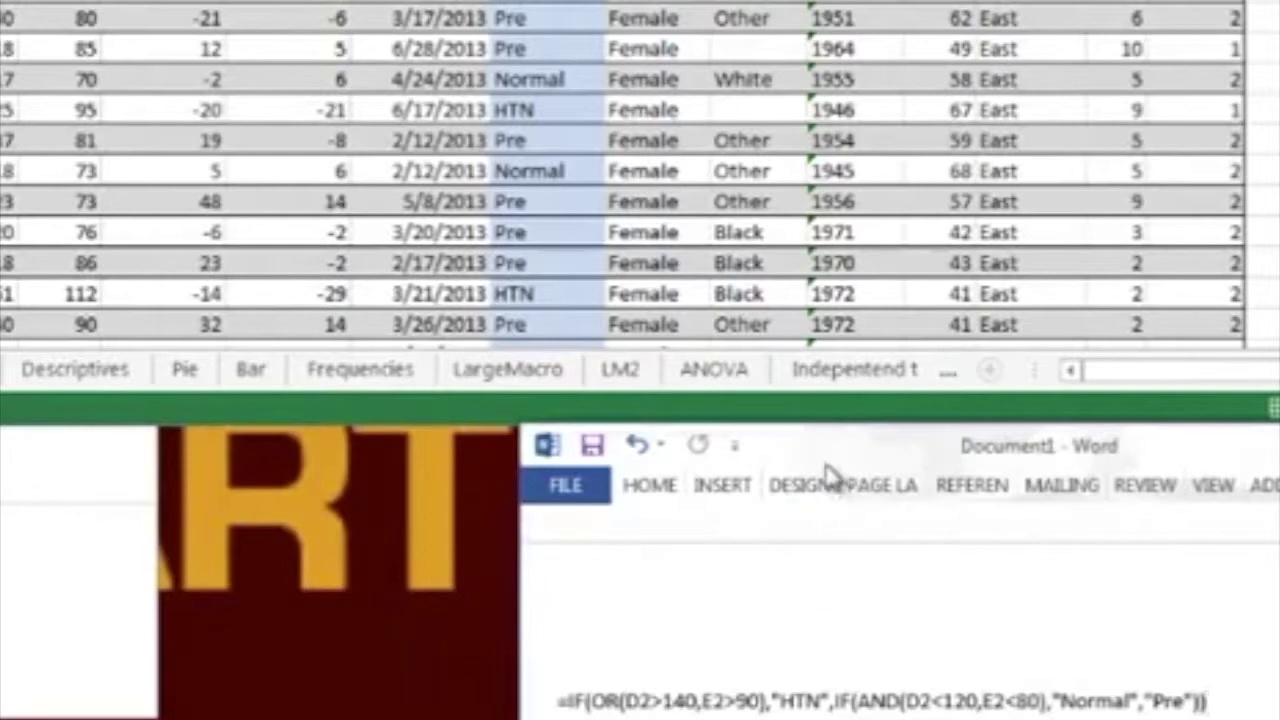
left_click_drag(829, 457, 443, 40)
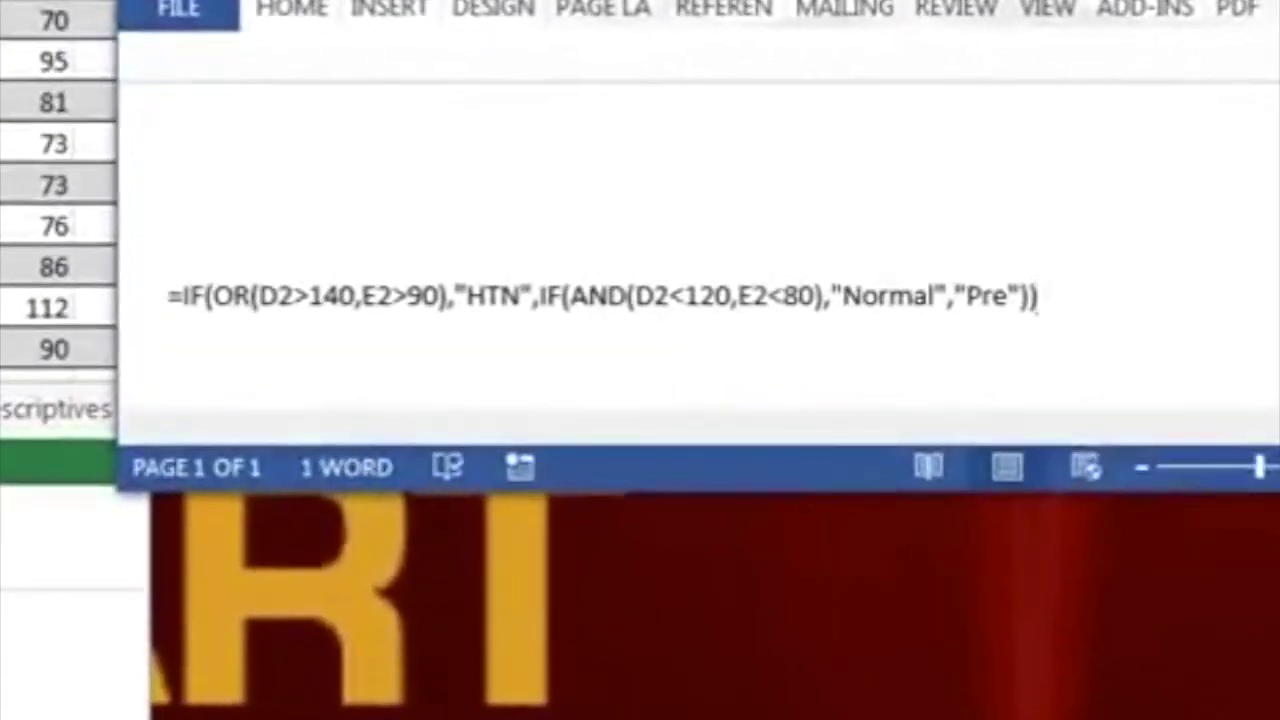
left_click_drag(496, 2, 530, 110)
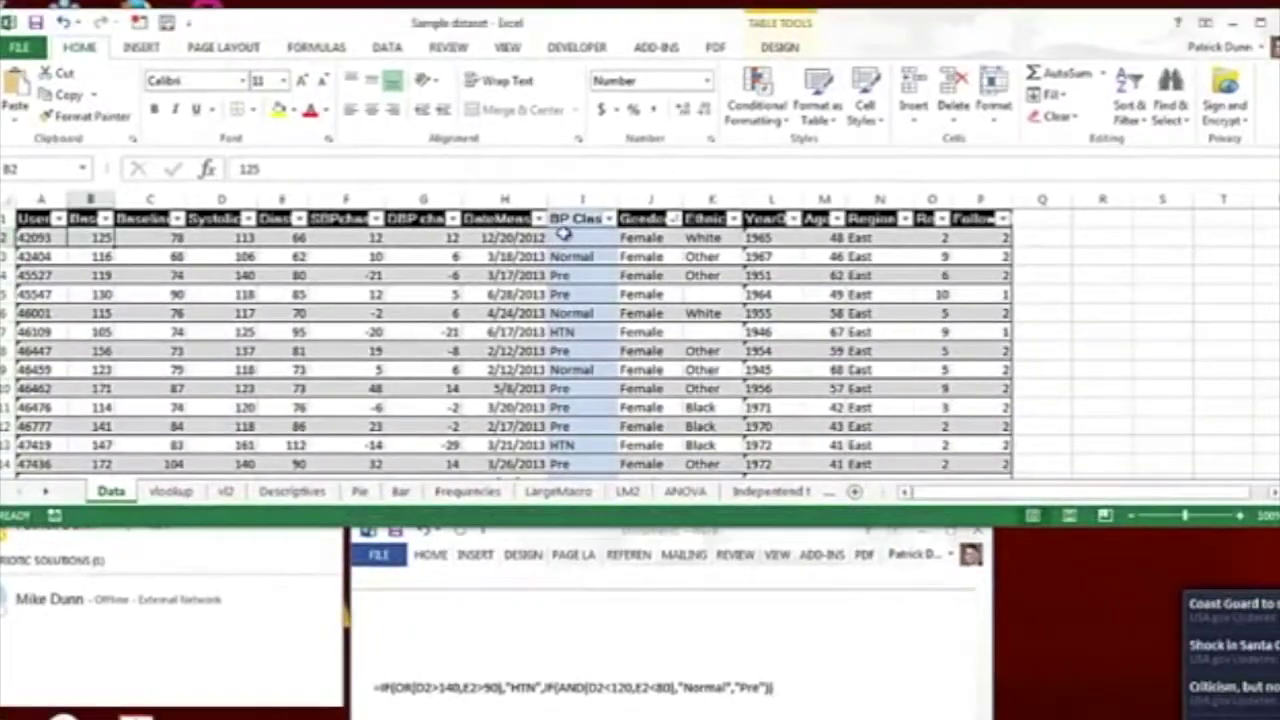
- Start a formula in cell I2 of the BP Class column with an IF whose OR test begins with d2>140
left_click(635, 185)
left_click(330, 168)
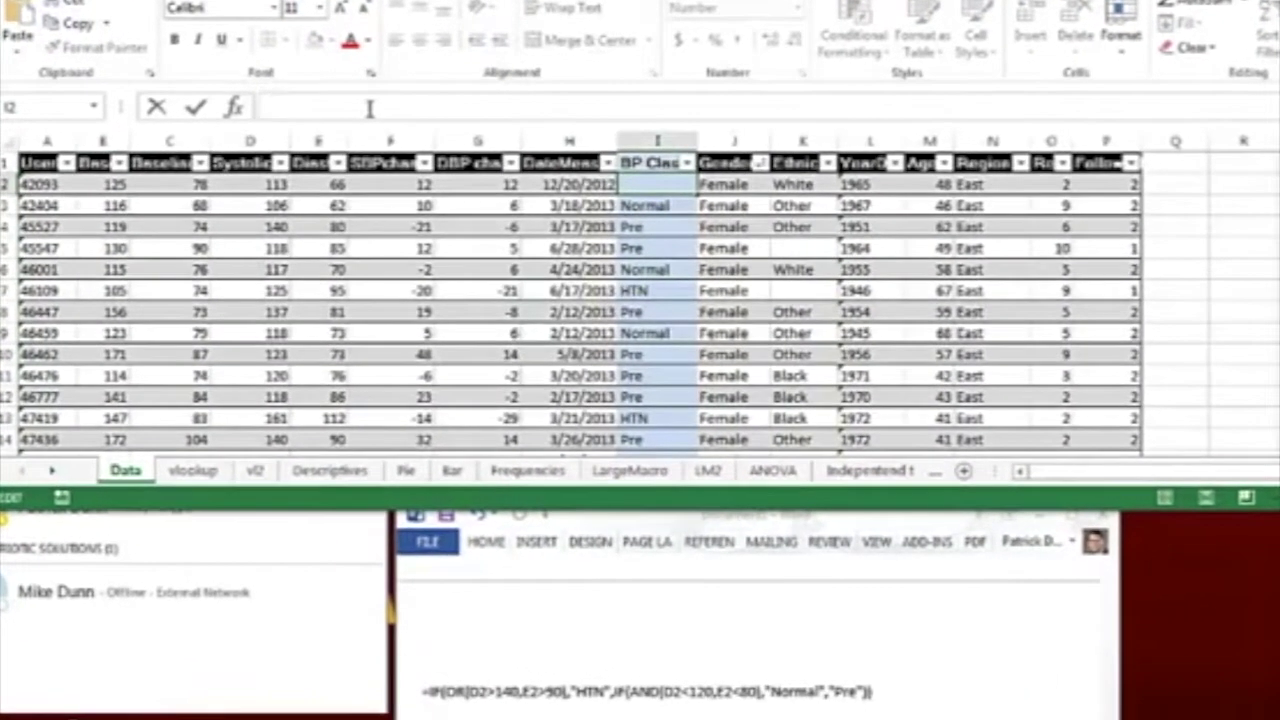
type("=")
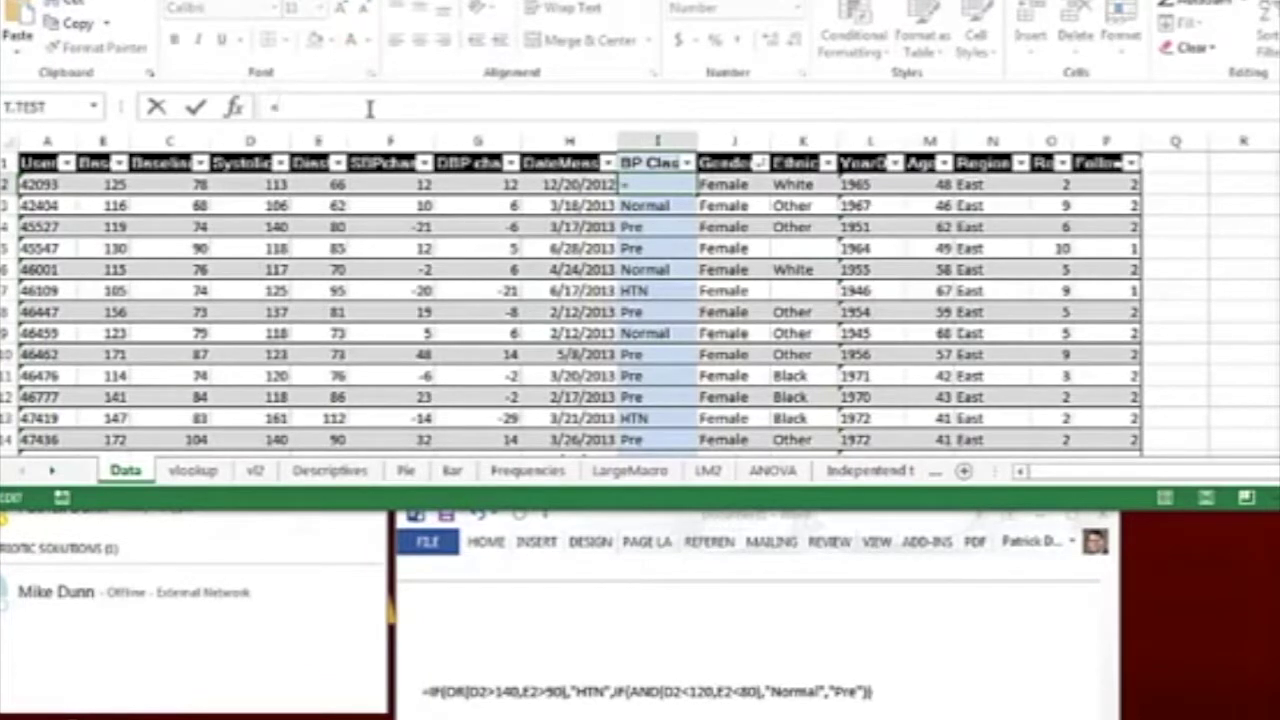
type("If")
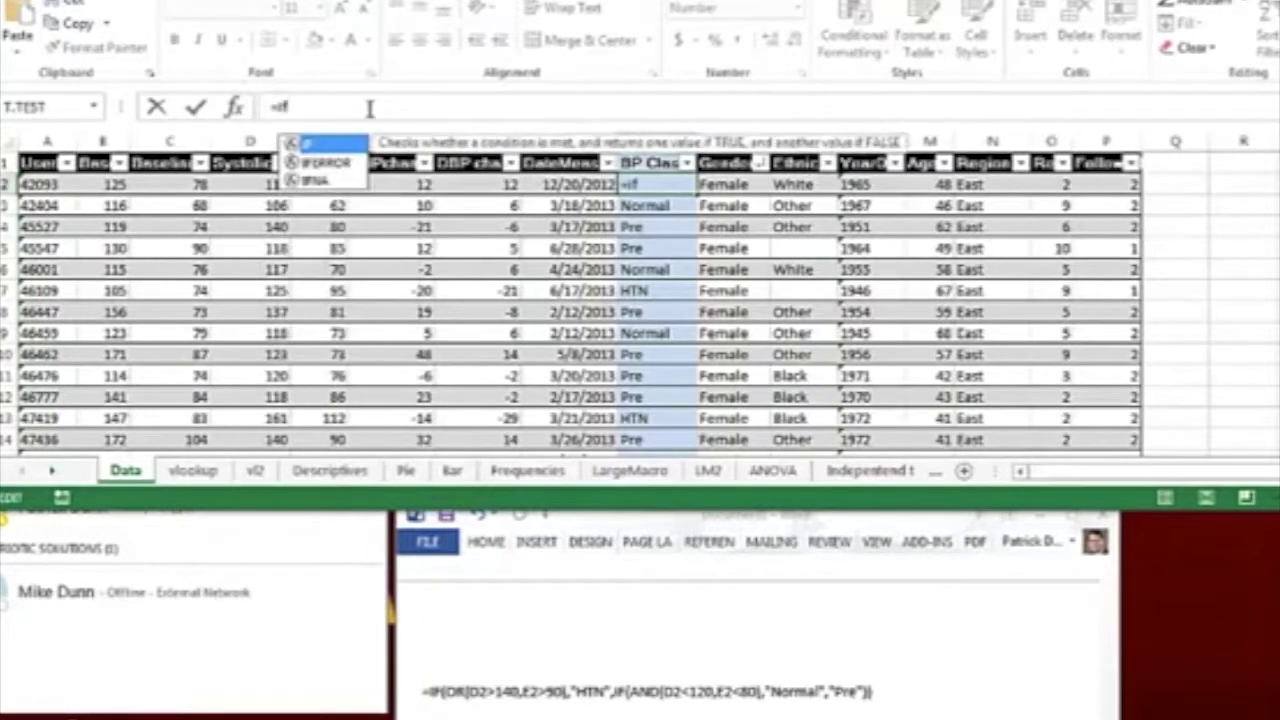
type("(")
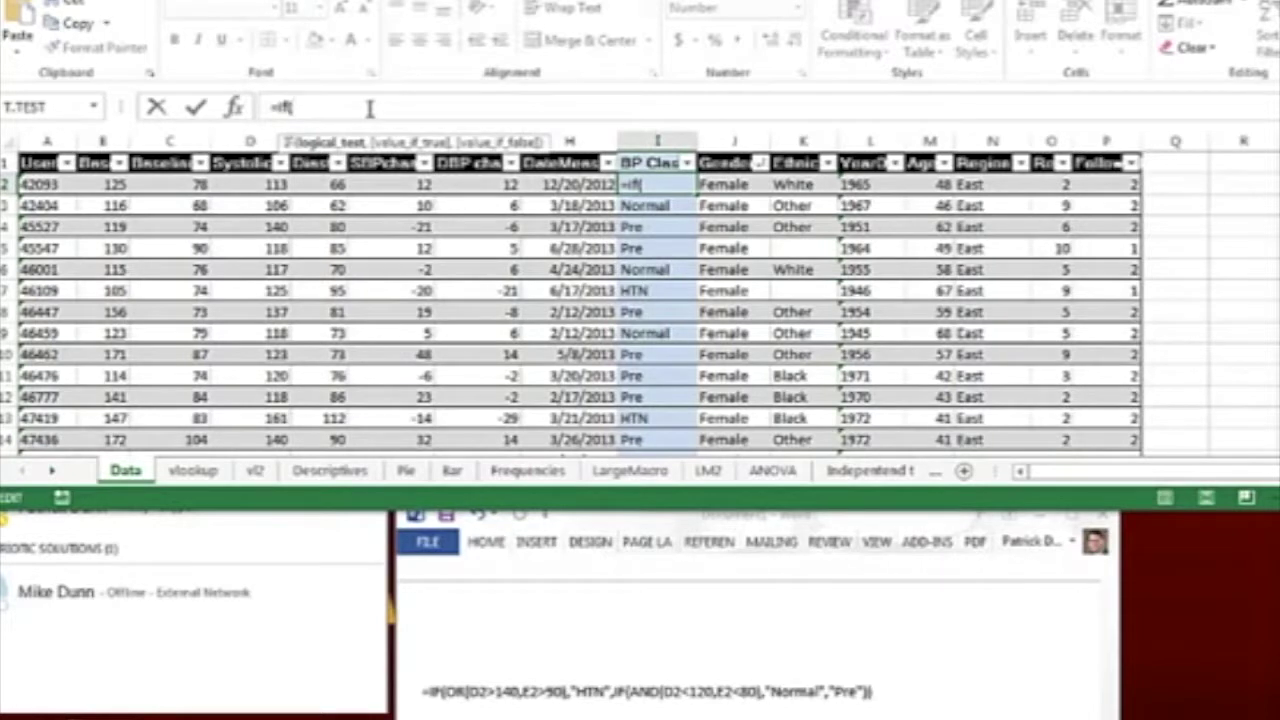
type("OR")
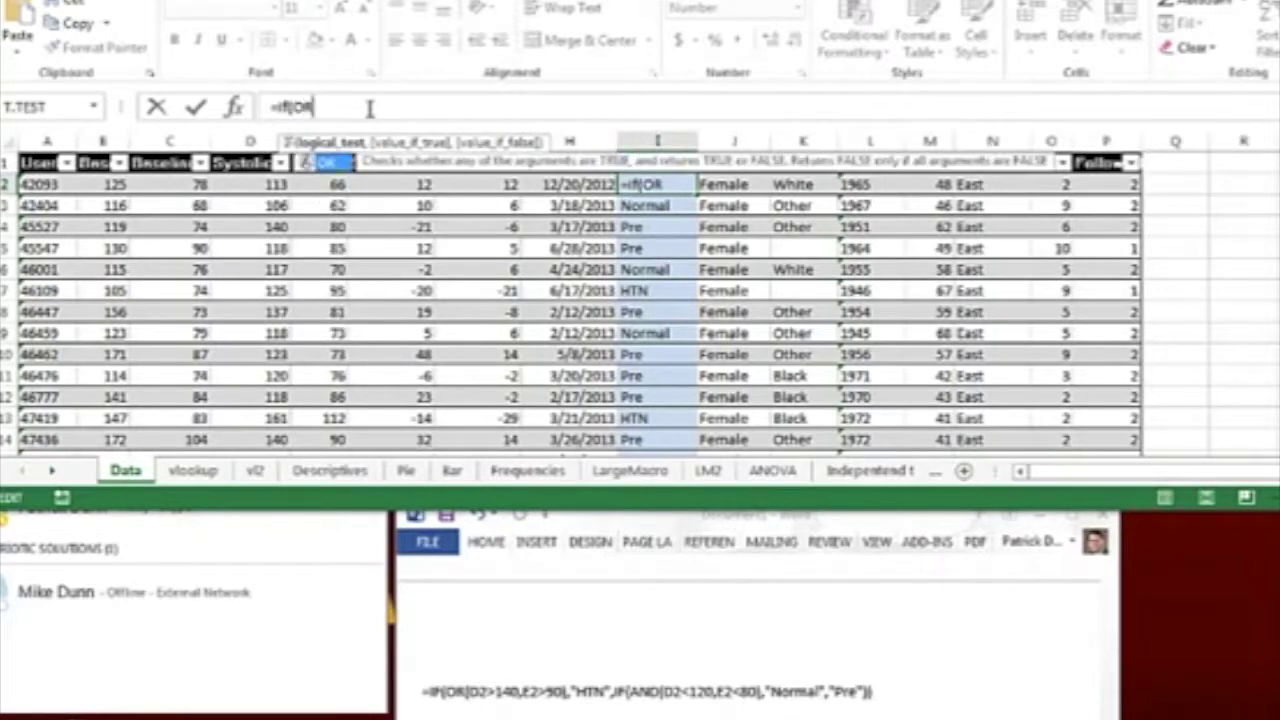
type("(")
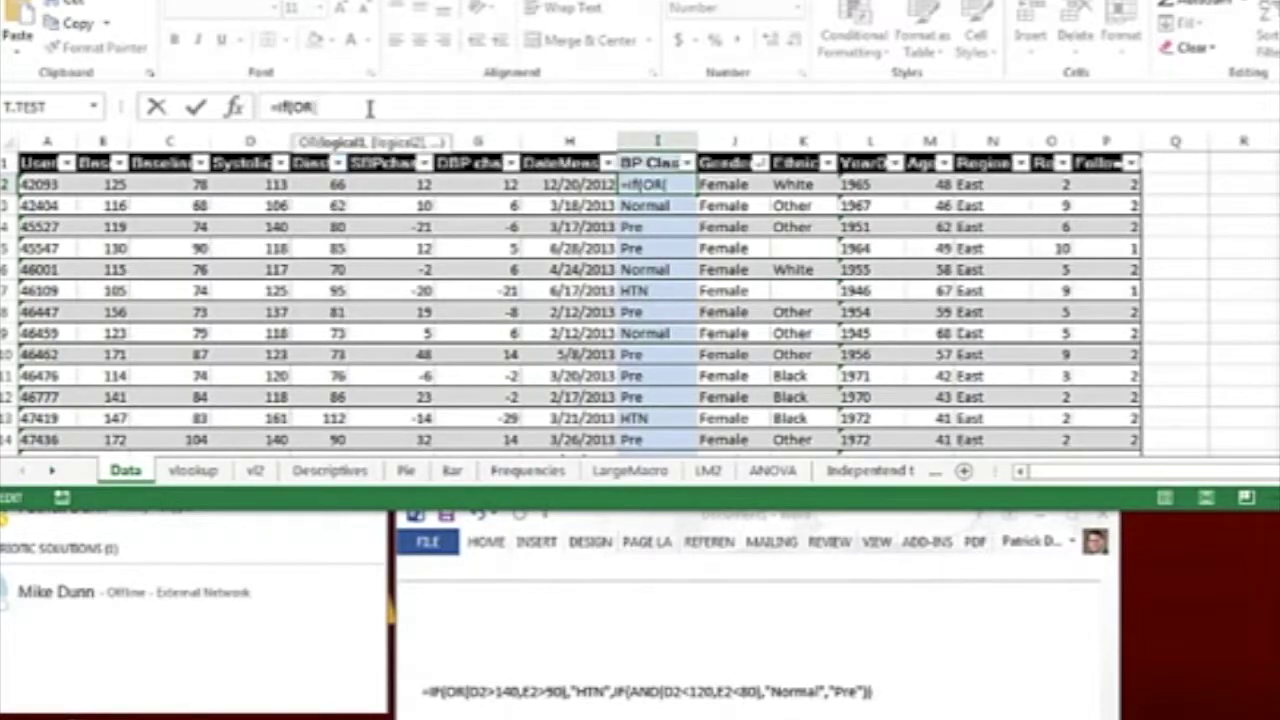
type("d")
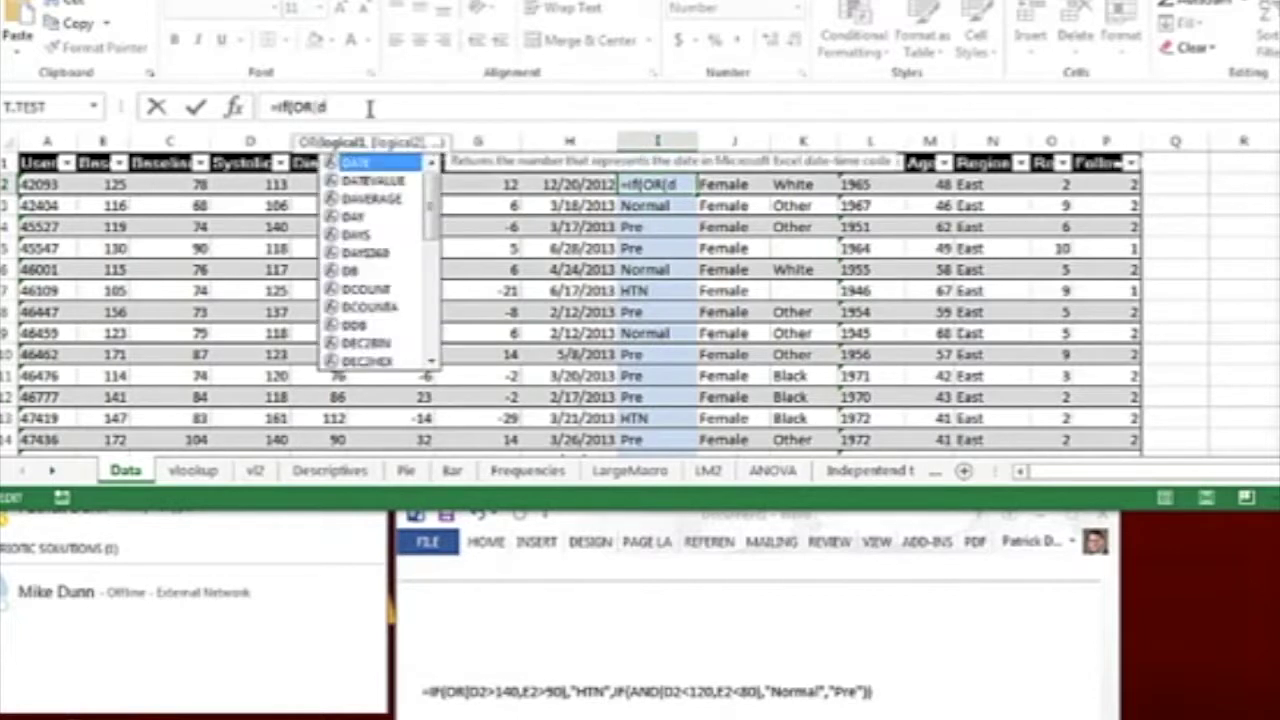
type("2>")
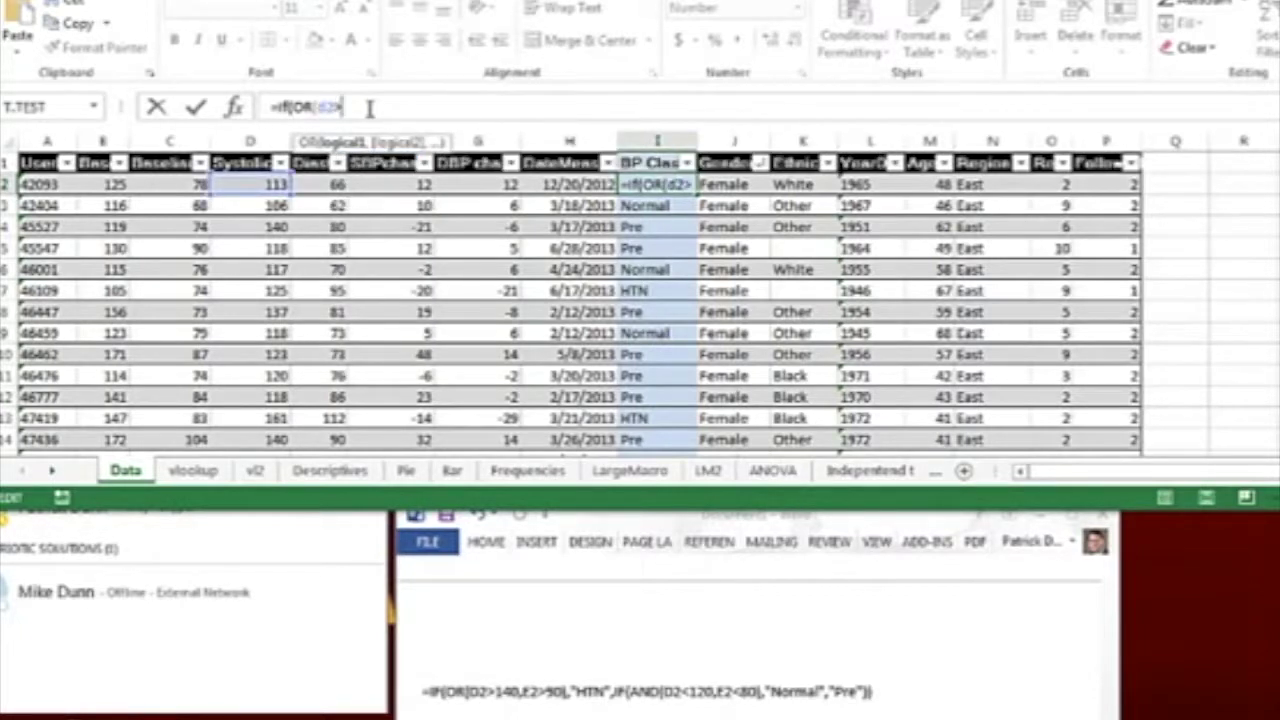
type("140")
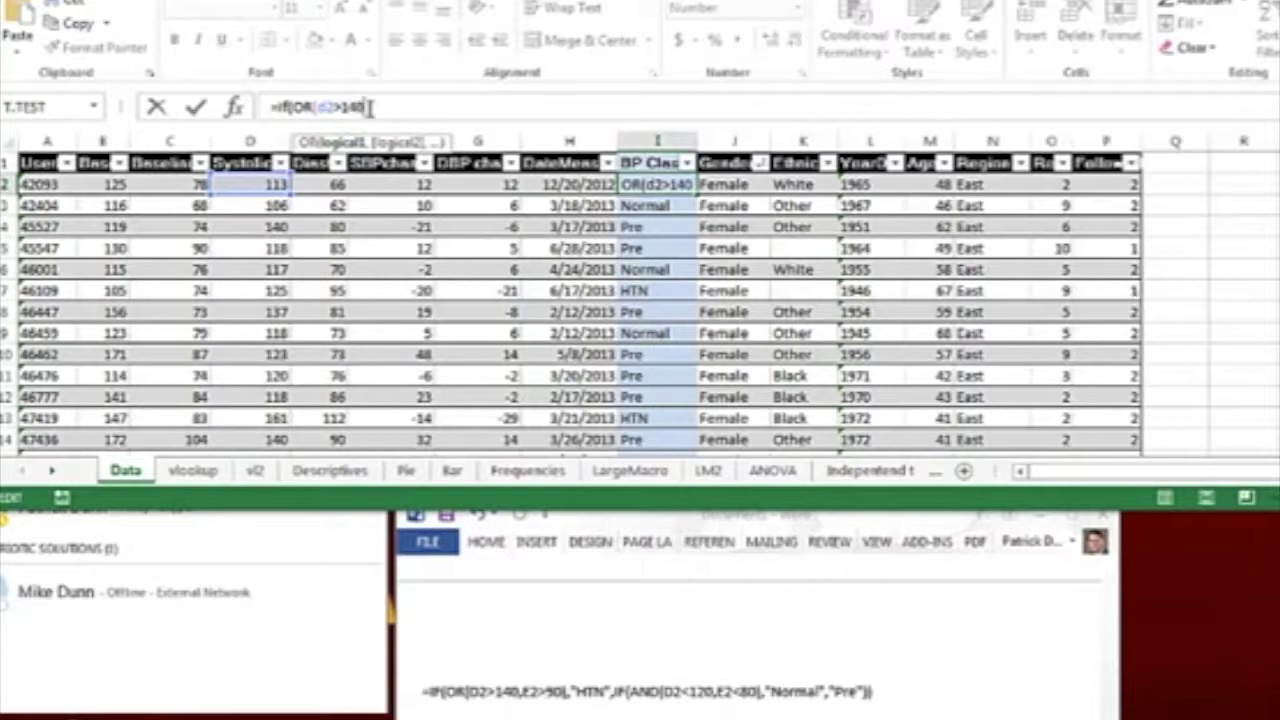
- Add c2>90 as the second OR condition in the I2 formula, followed by the result text "High"
type(",")
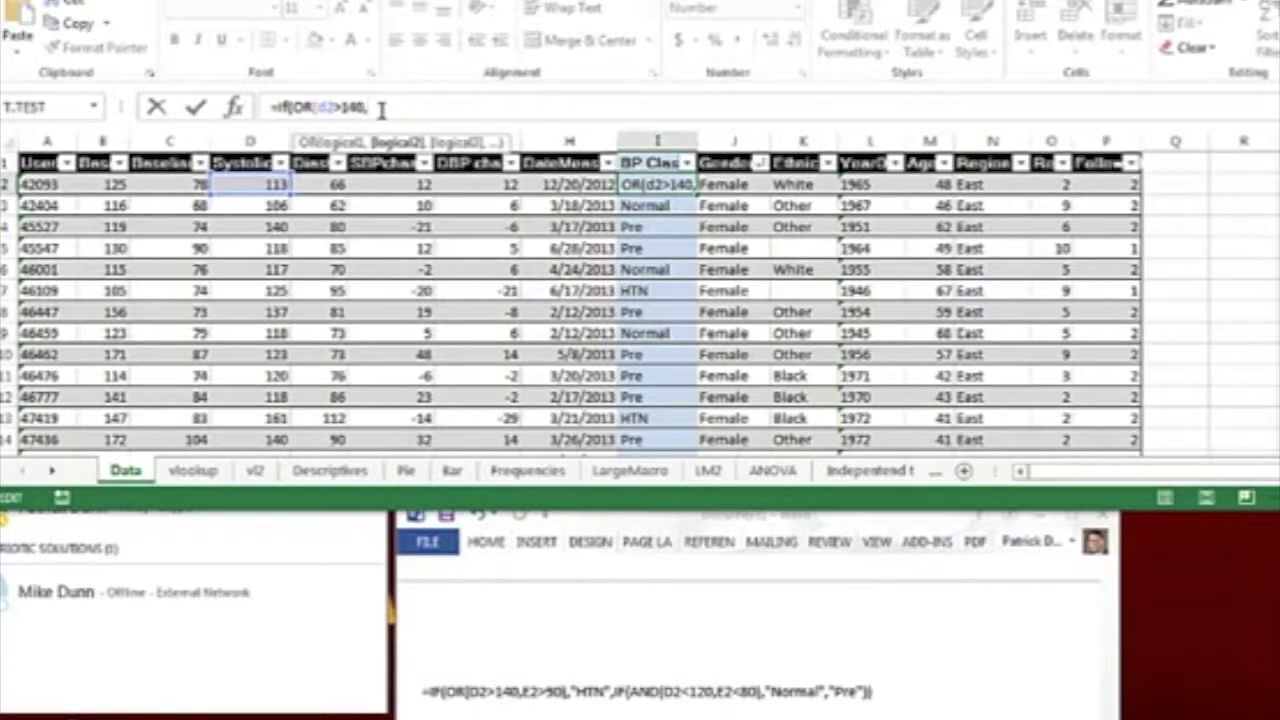
type("c")
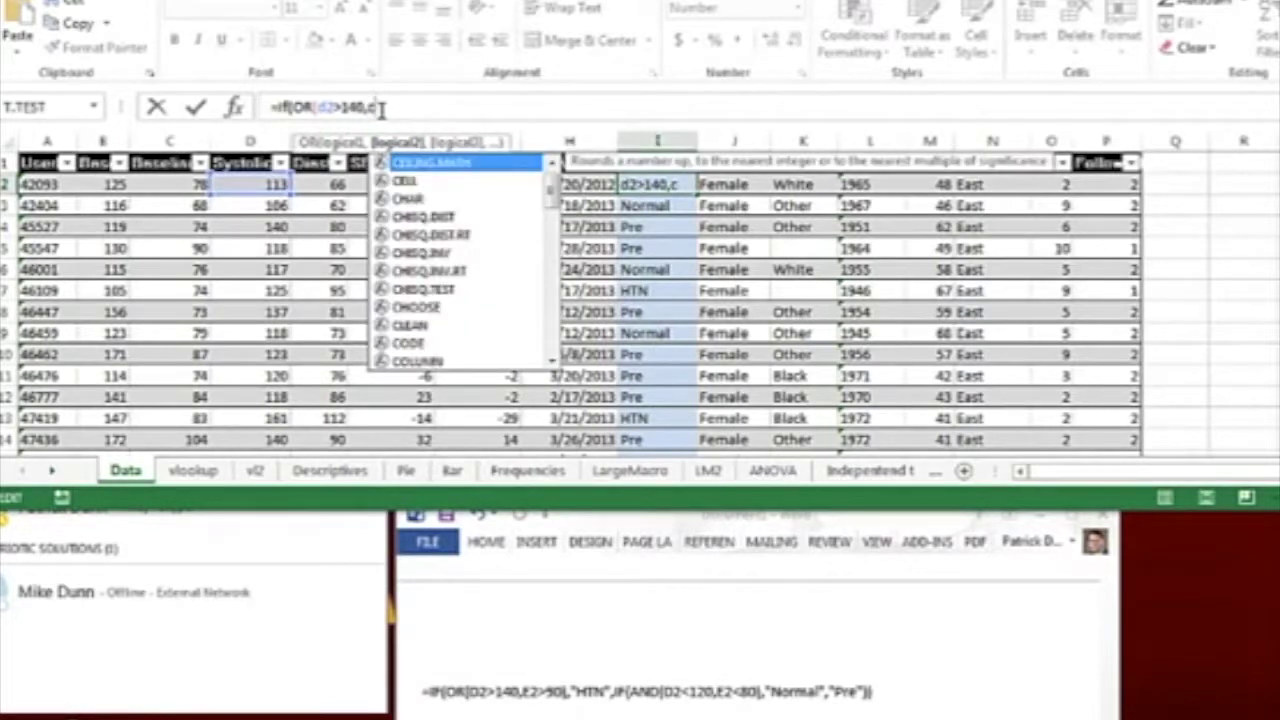
type("2")
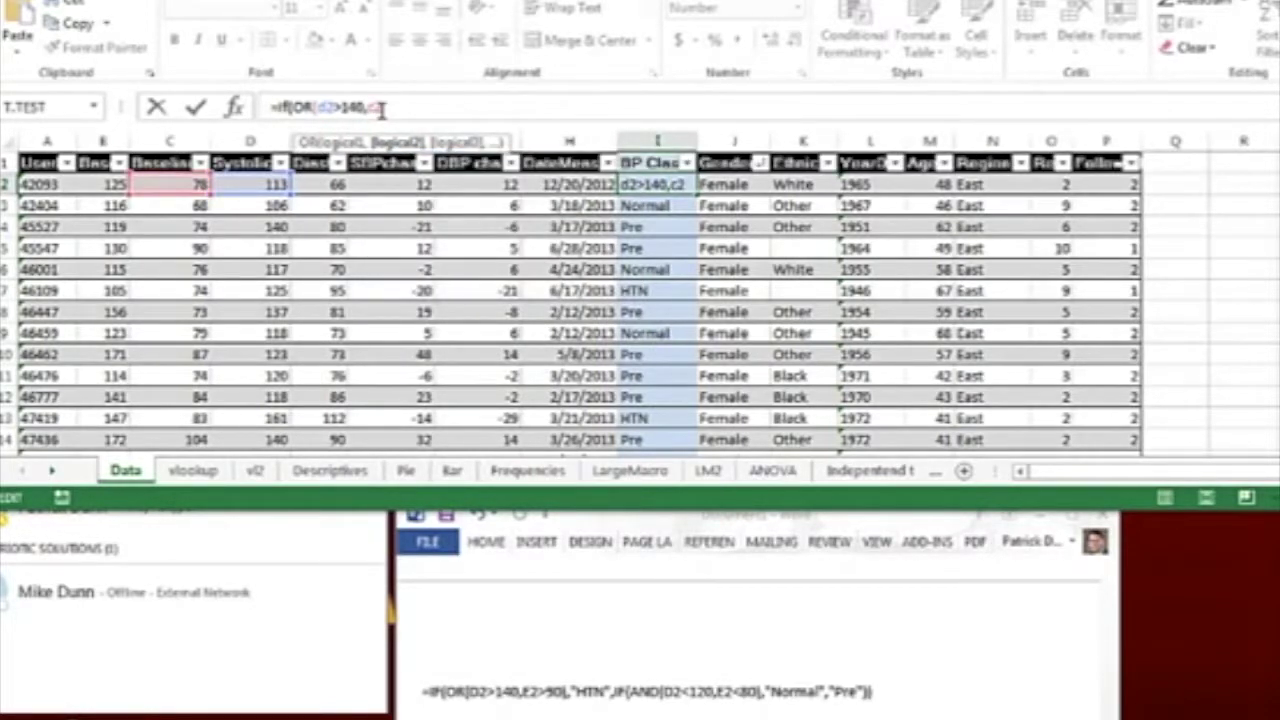
type(">90")
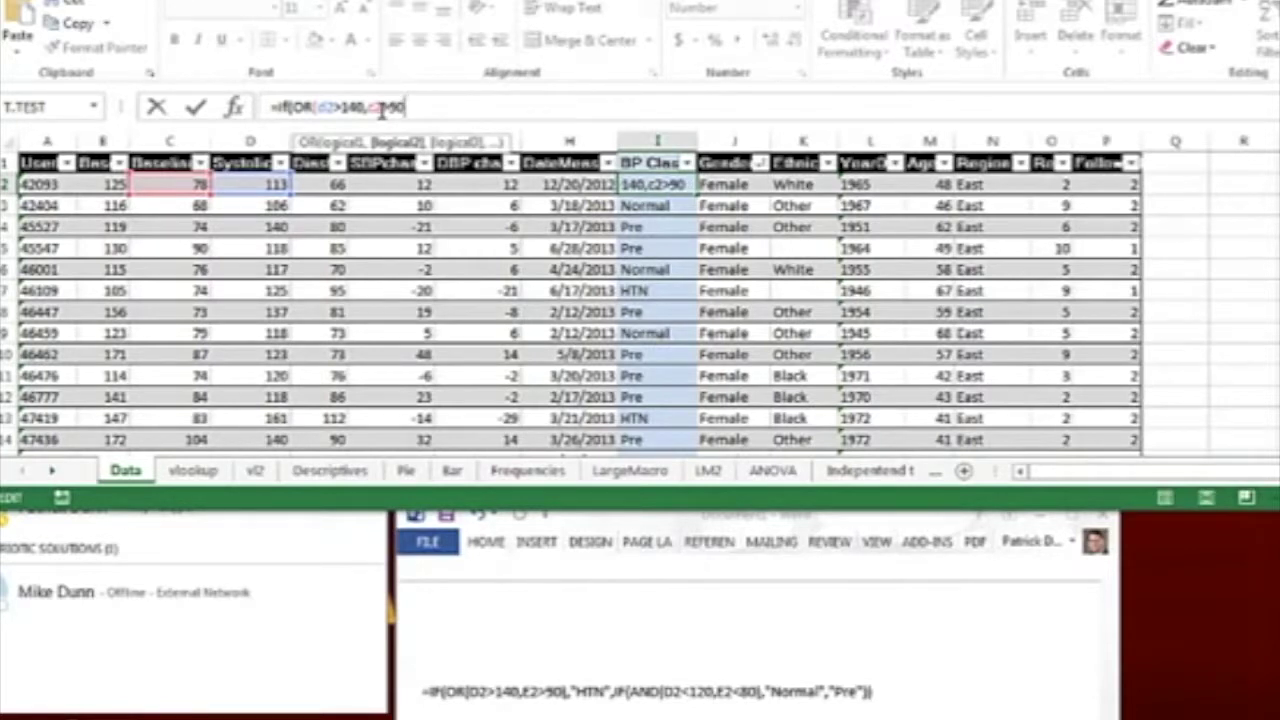
type(",")
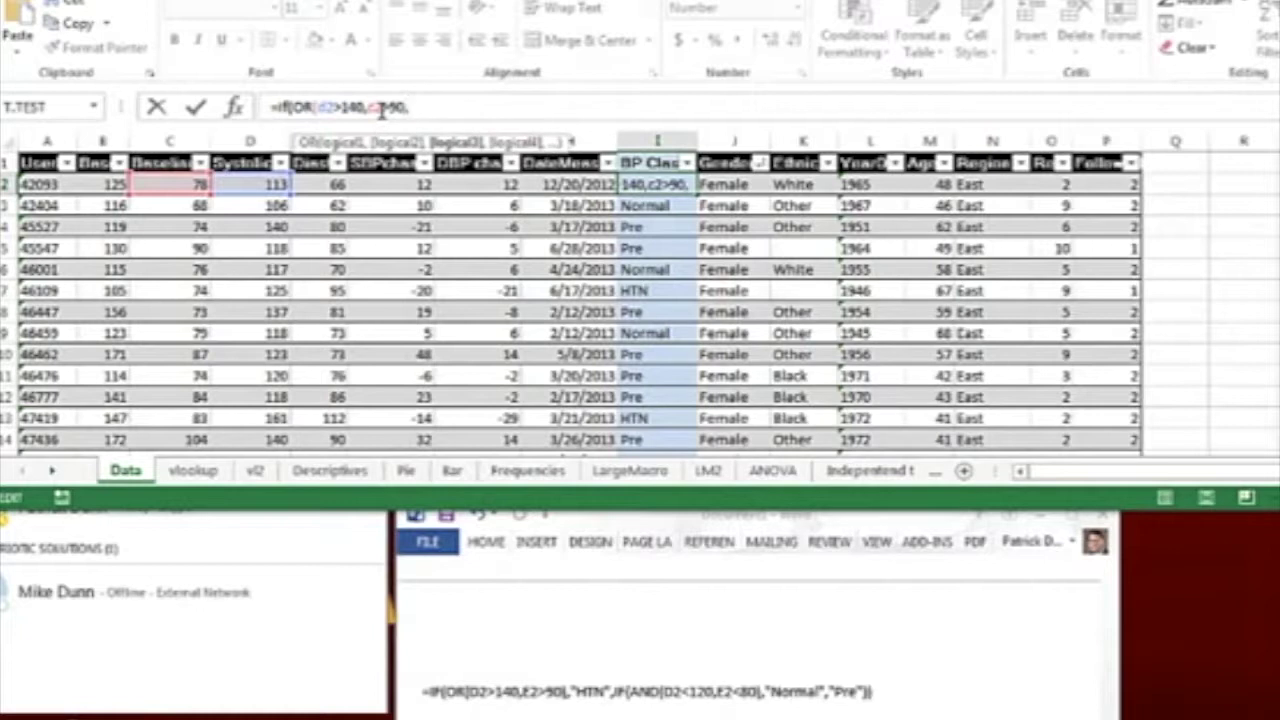
type("\"High")
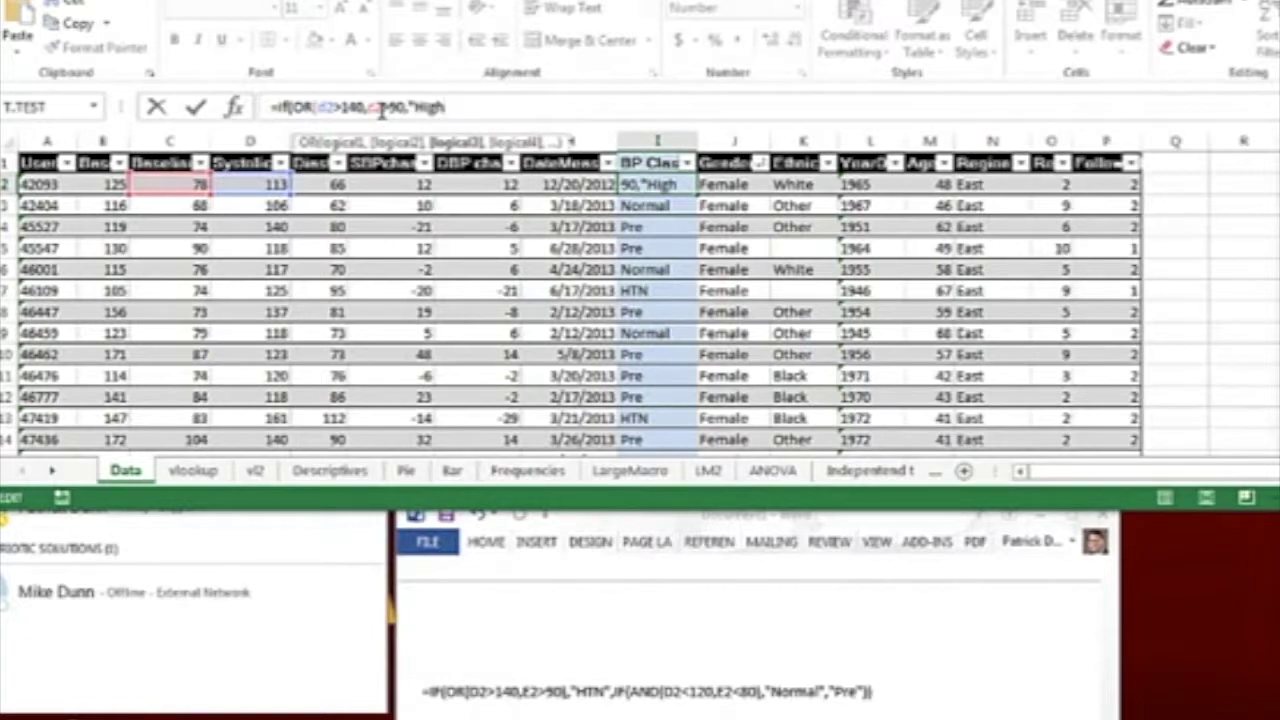
type("\",")
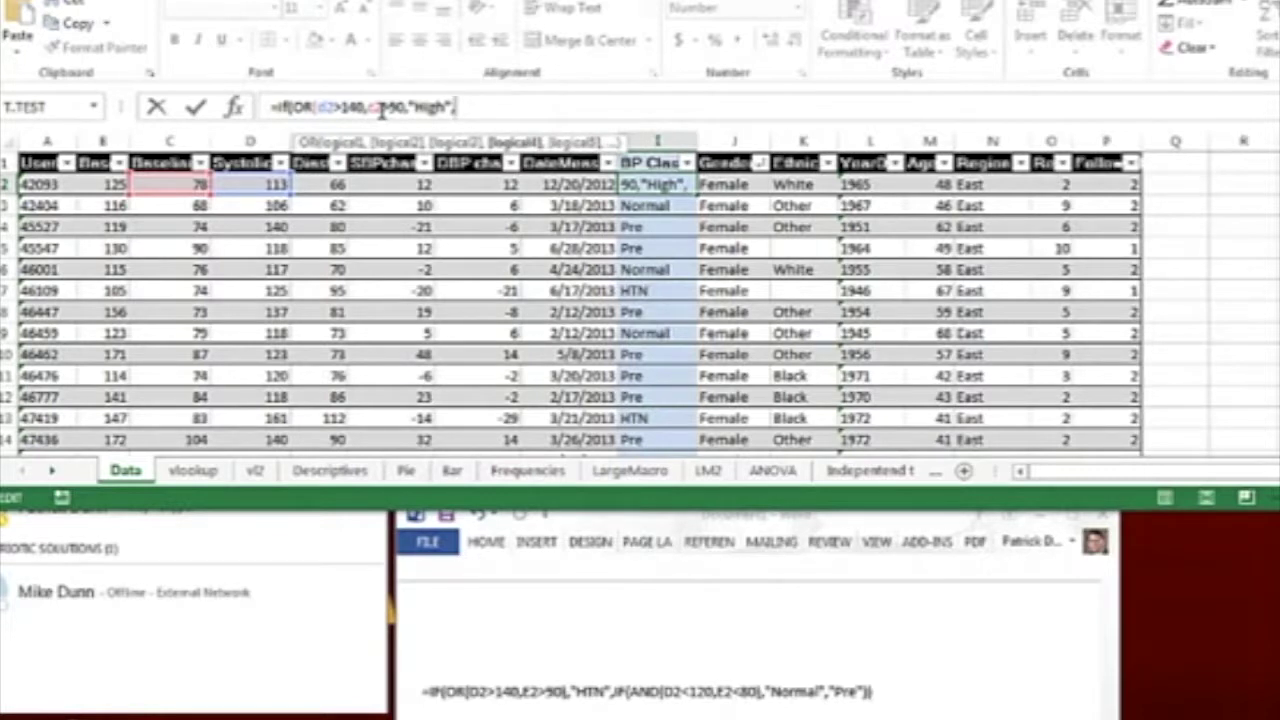
- Nest a second IF in the I2 formula with the logical test AND(d2<120,c2<80)
type("IF")
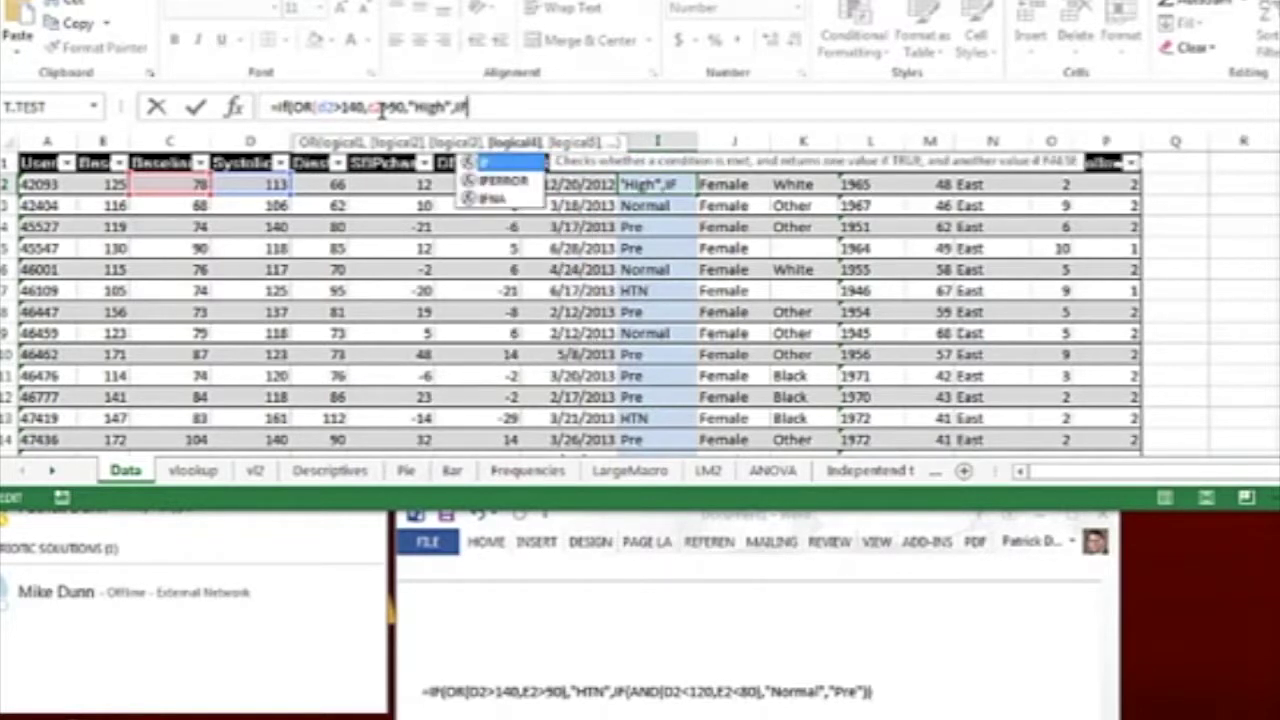
type("(")
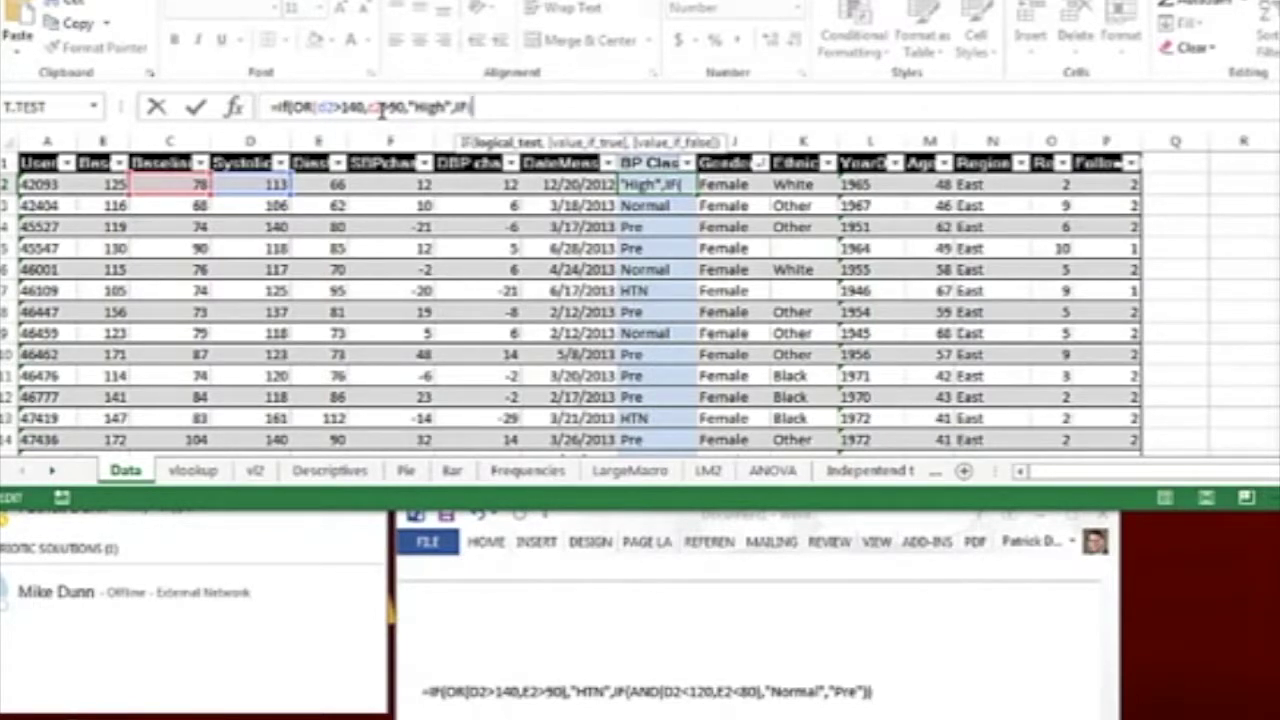
type("AND")
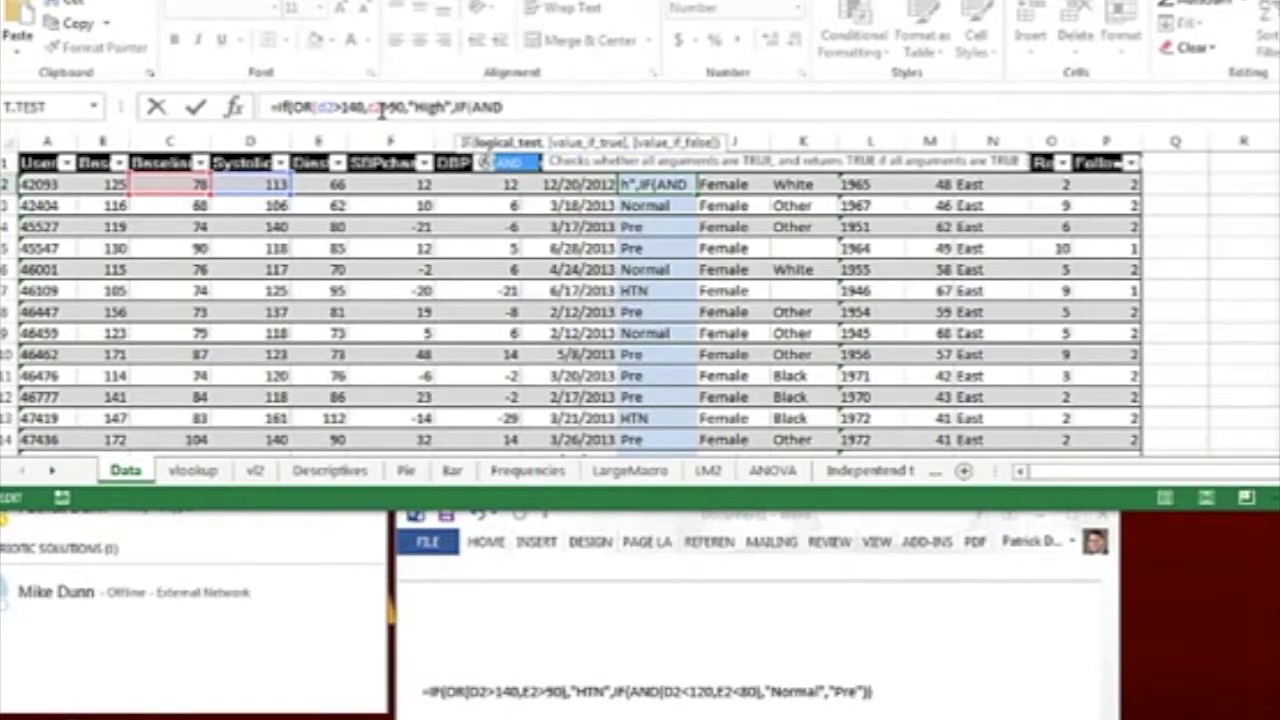
type("(")
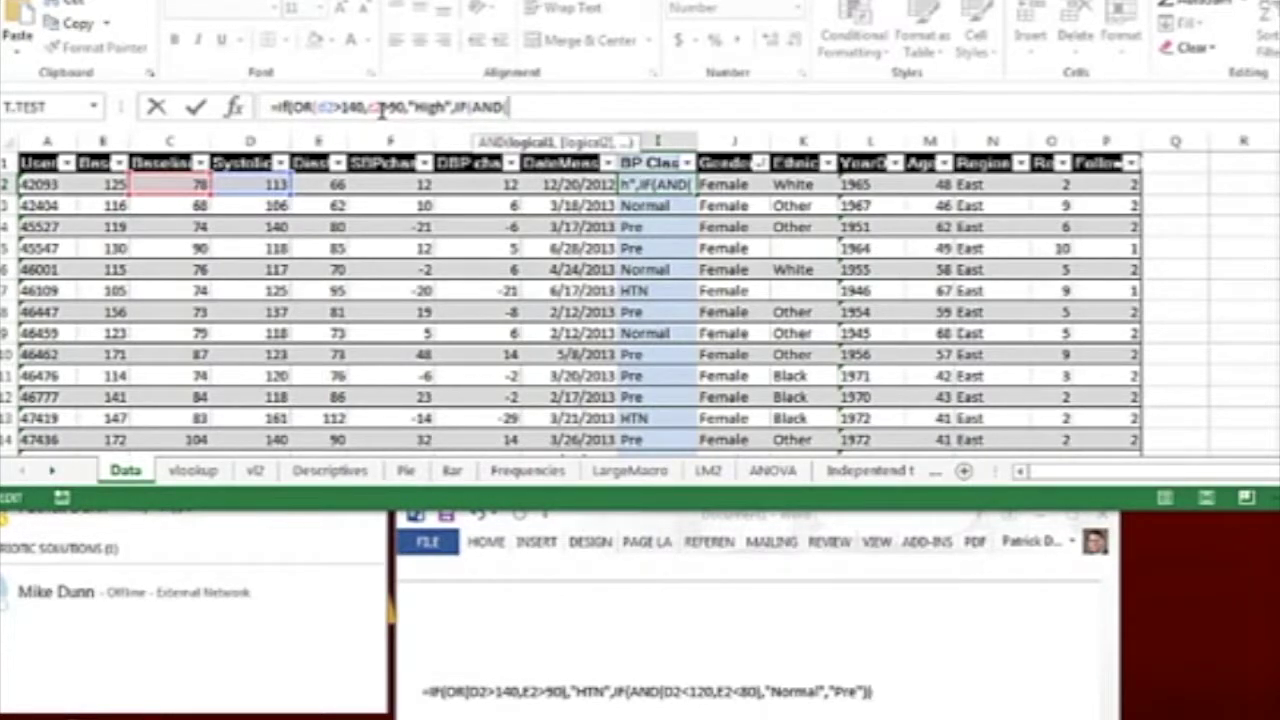
type("d2")
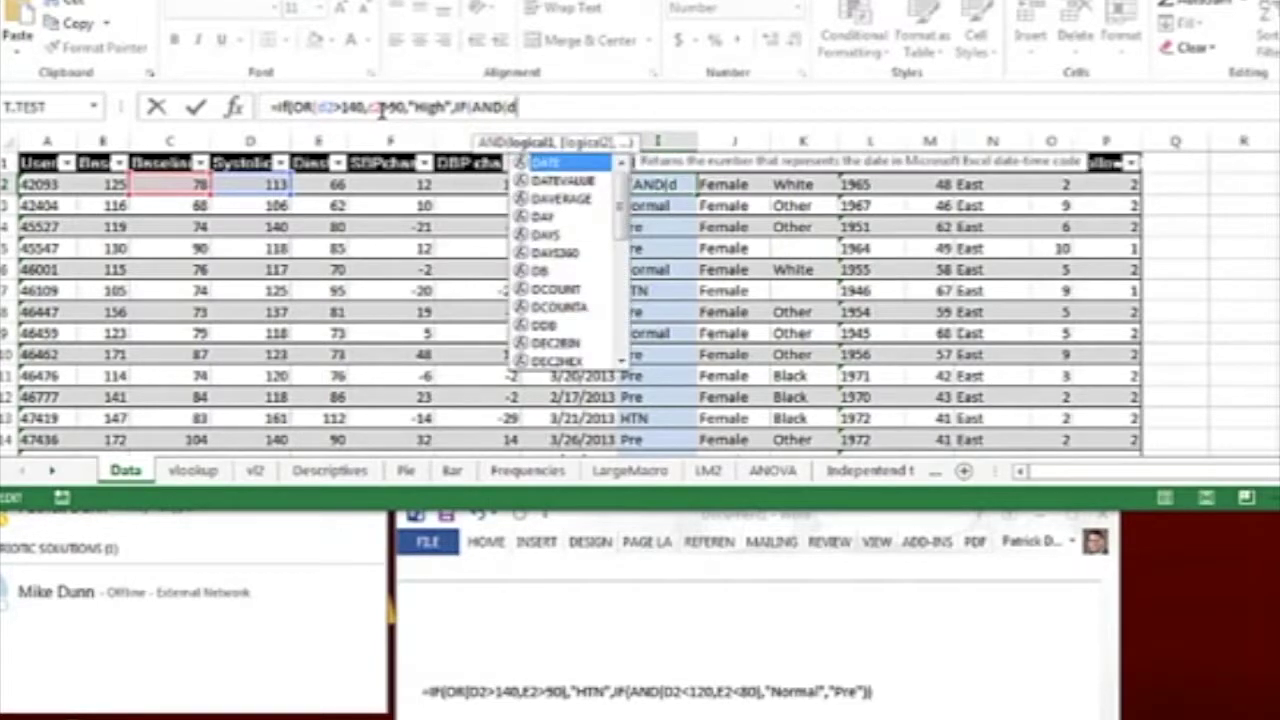
type("<")
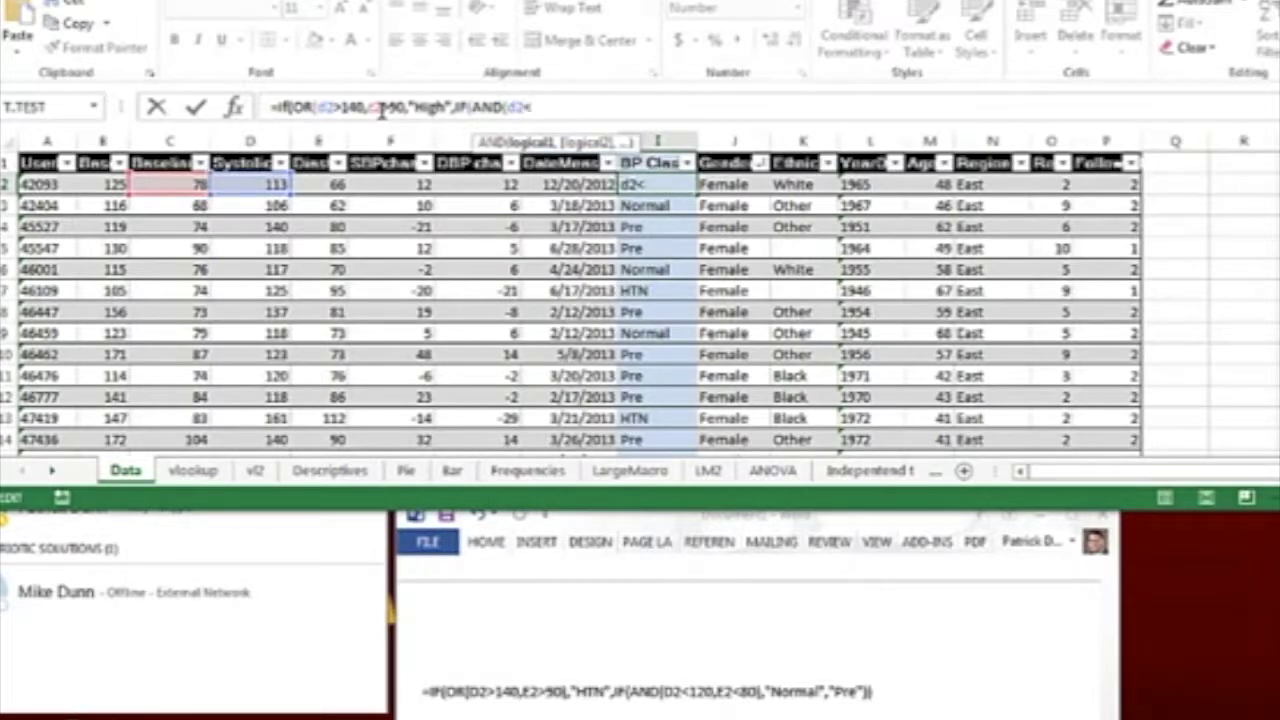
type("120,c2")
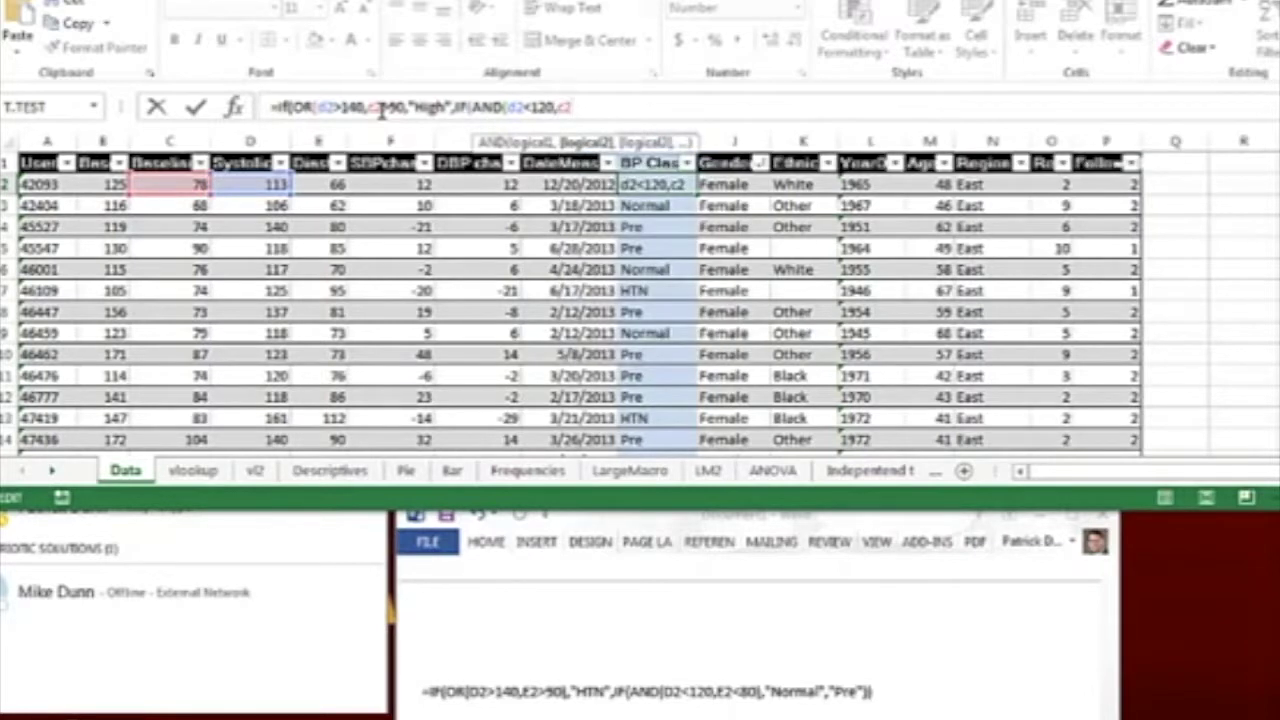
type("<80)")
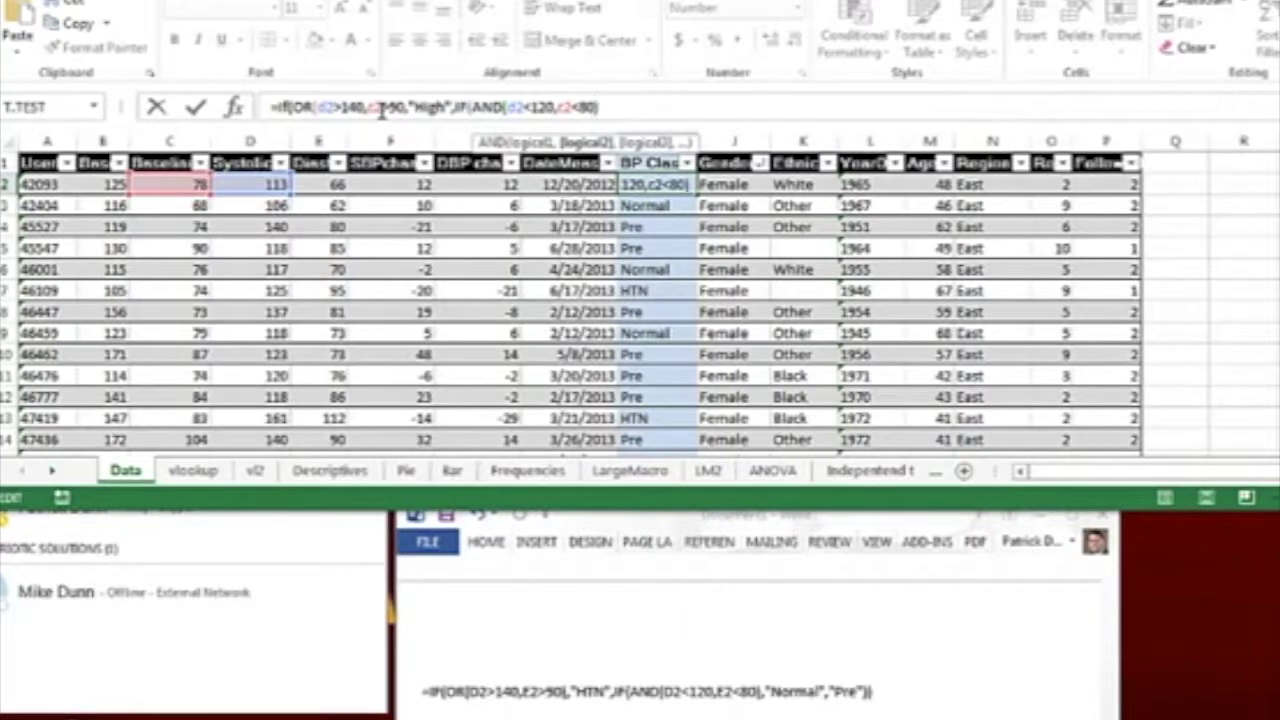
- Give the nested IF "Normal" as its true value and "Pre" as its false value, and close the parentheses
type(",")
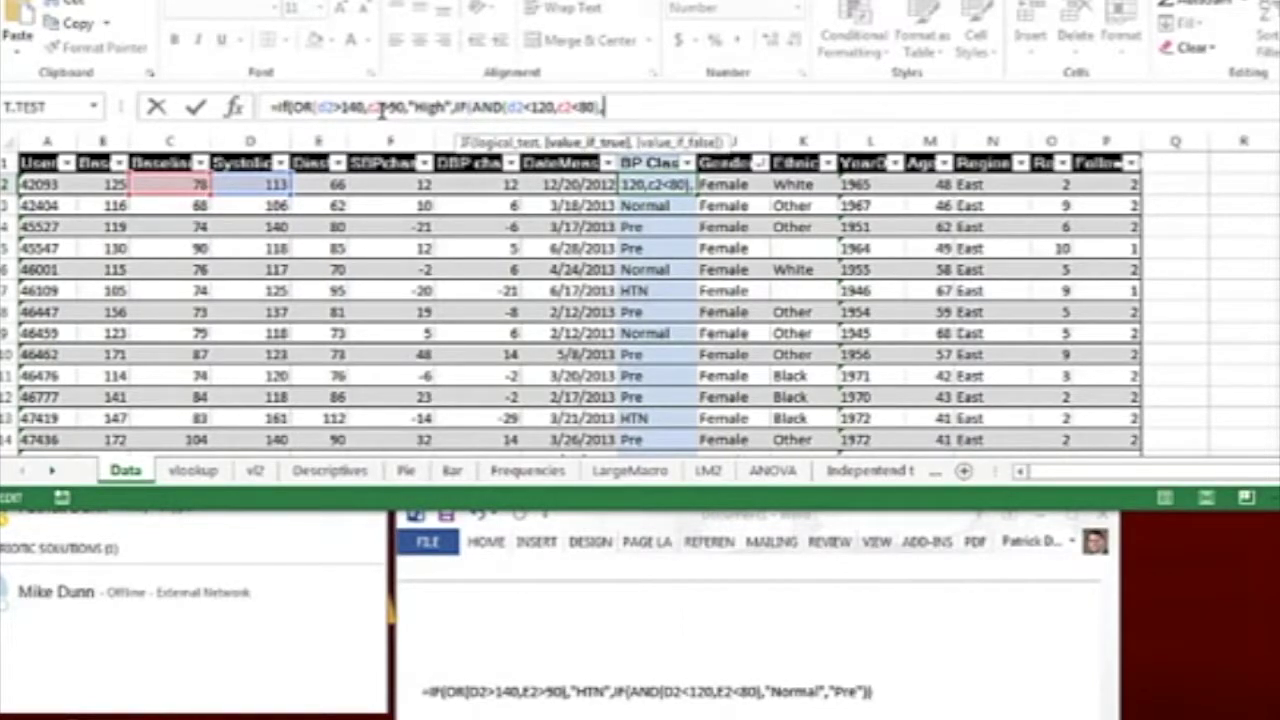
type("\"No")
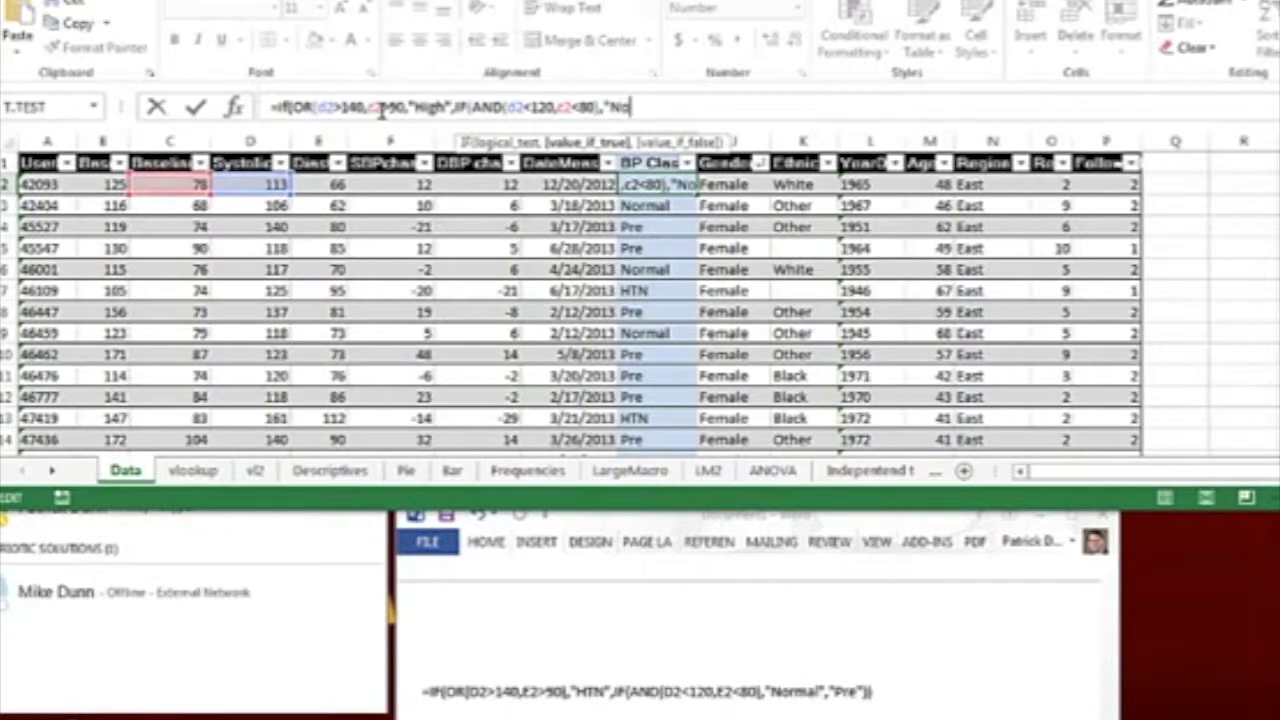
type("rmal\"")
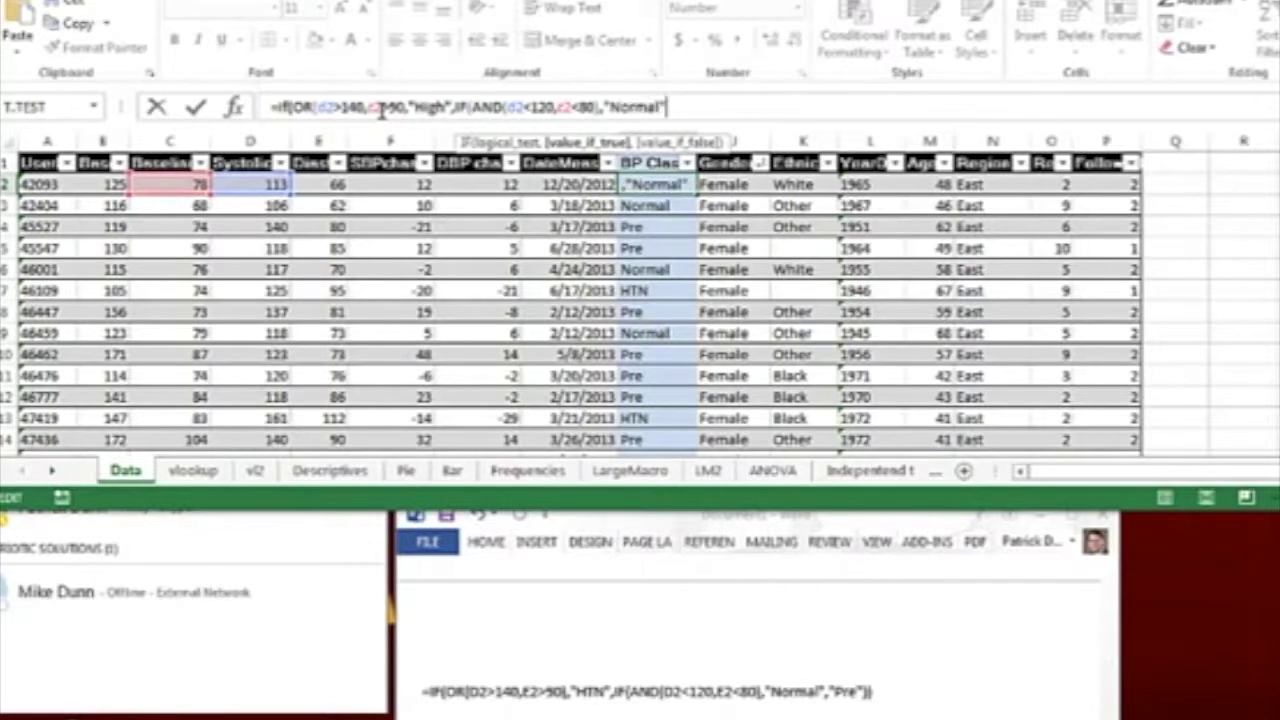
type(",")
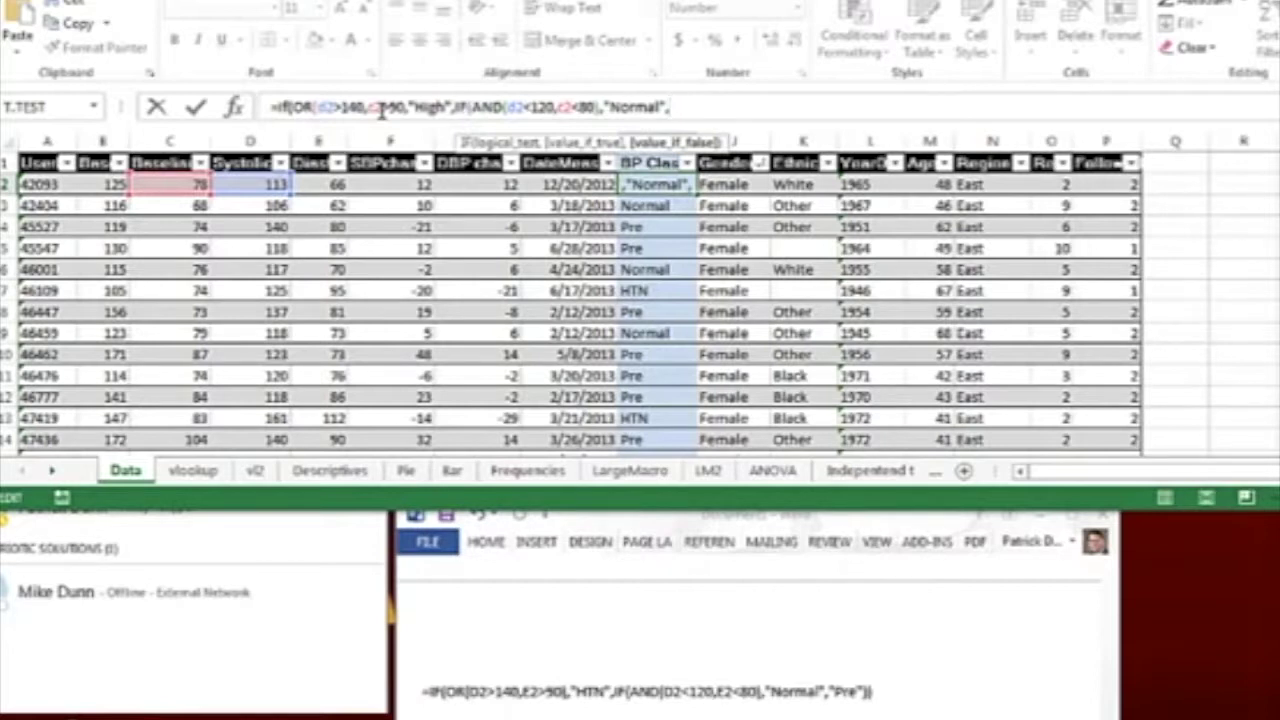
type("\"Pre")
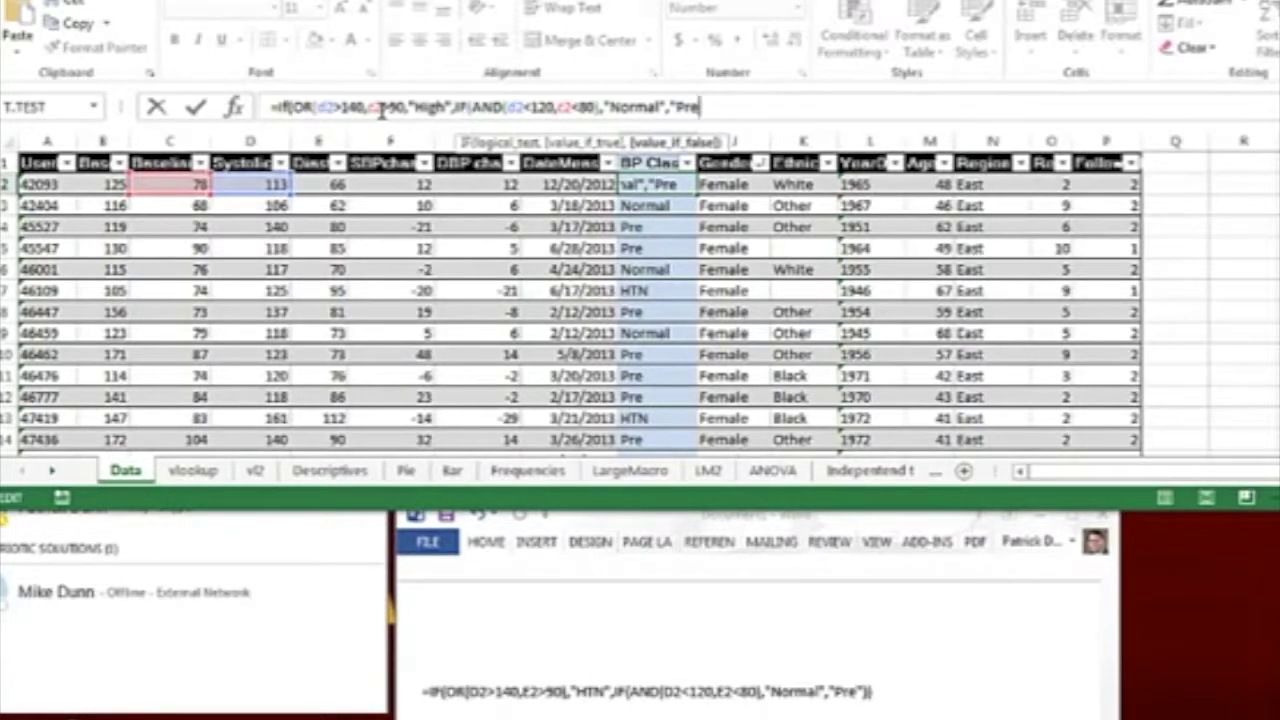
type("\"))")
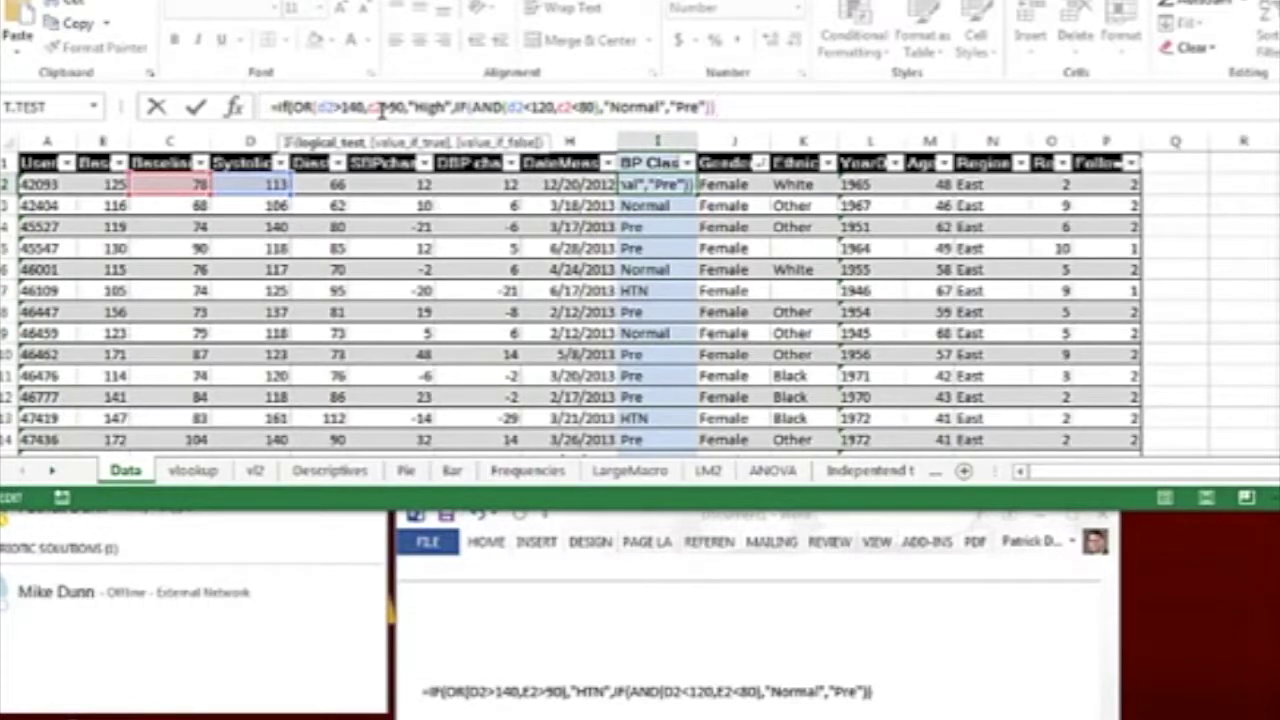
- Replace the result text "High" with "HTN" in the I2 formula and enter the formula
double_click(430, 107)
type("HTN")
key("Return")
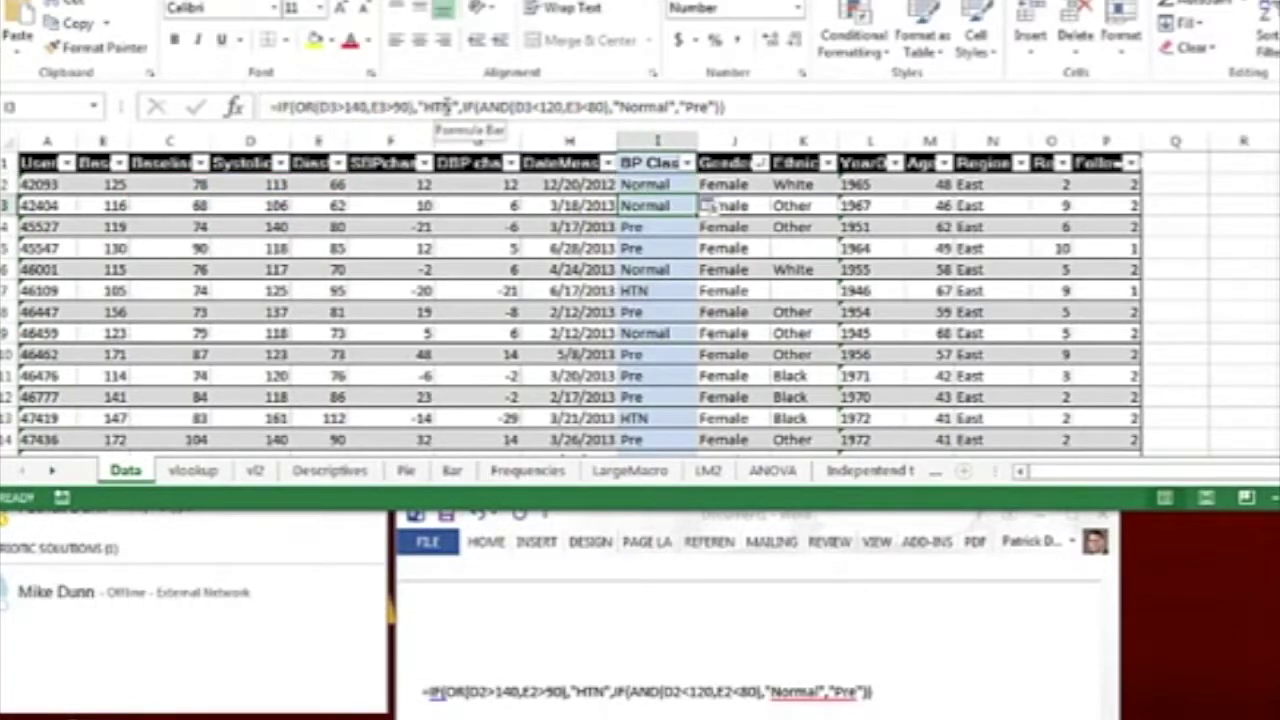